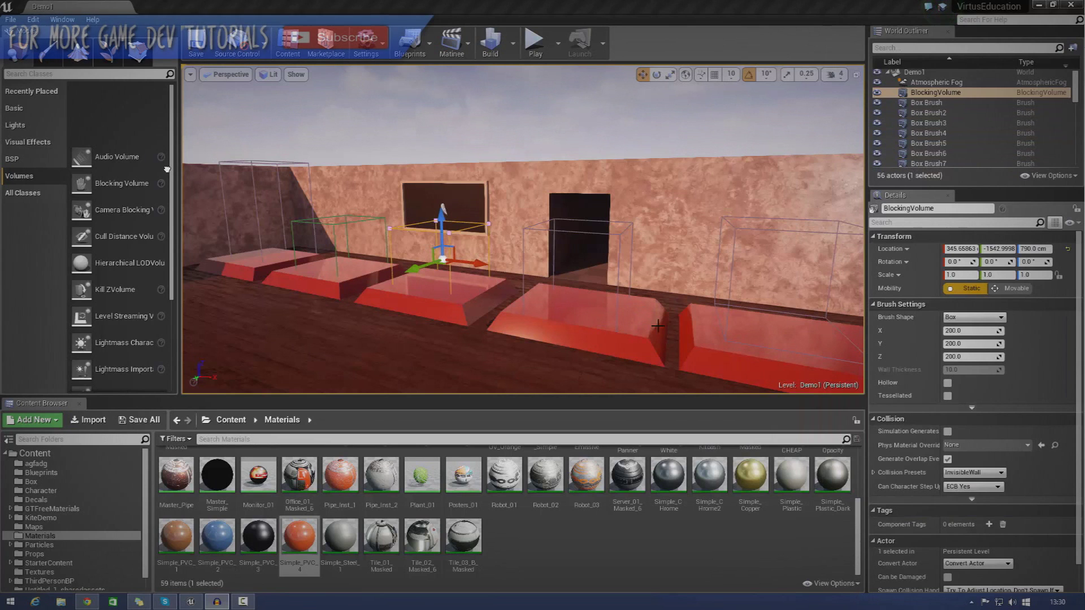
- Inspect the camera blocking volume and the Kill Z volume above the last two red platforms
right_click_drag(656, 330, 656, 346)
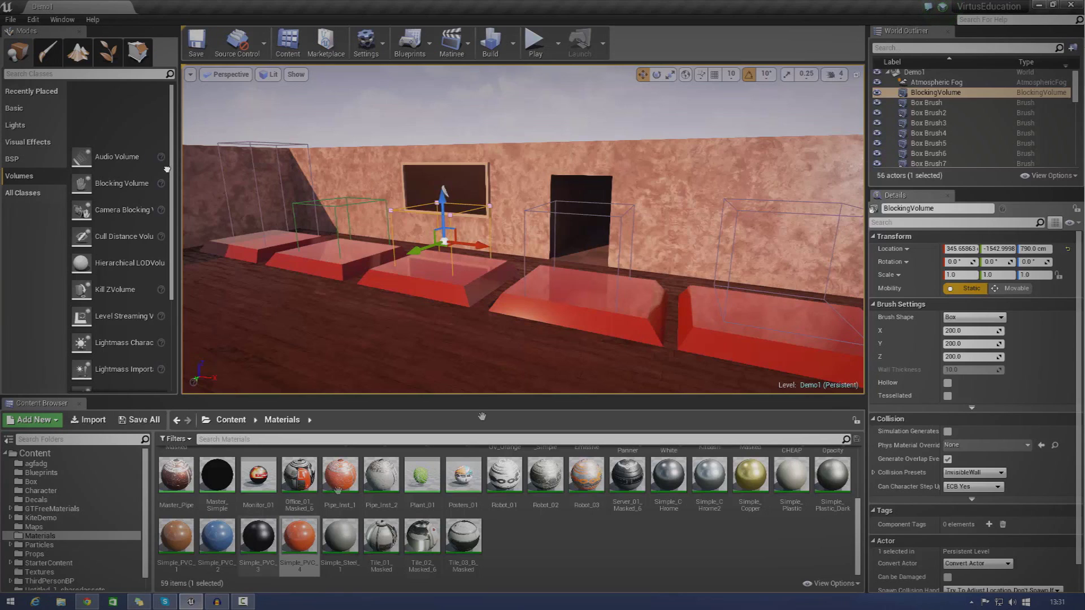
key("alt+Tab")
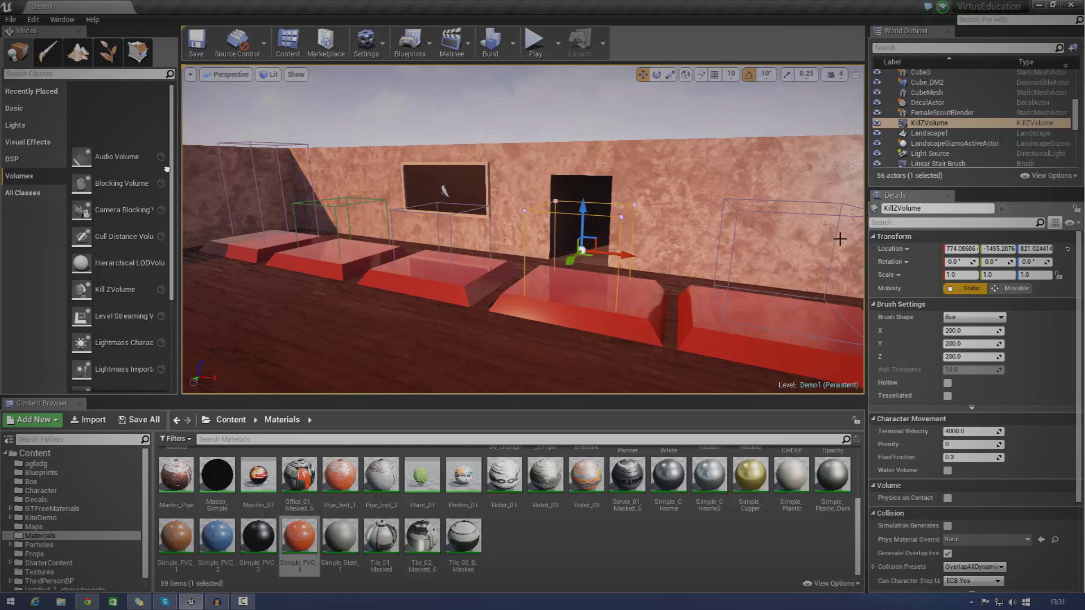
left_click(762, 210)
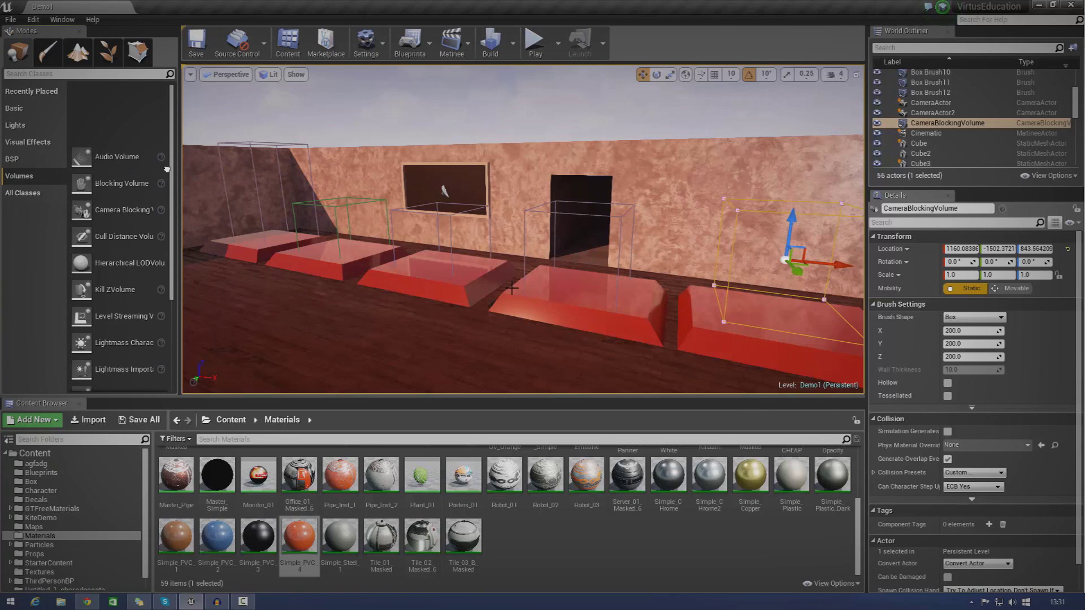
left_click(620, 281)
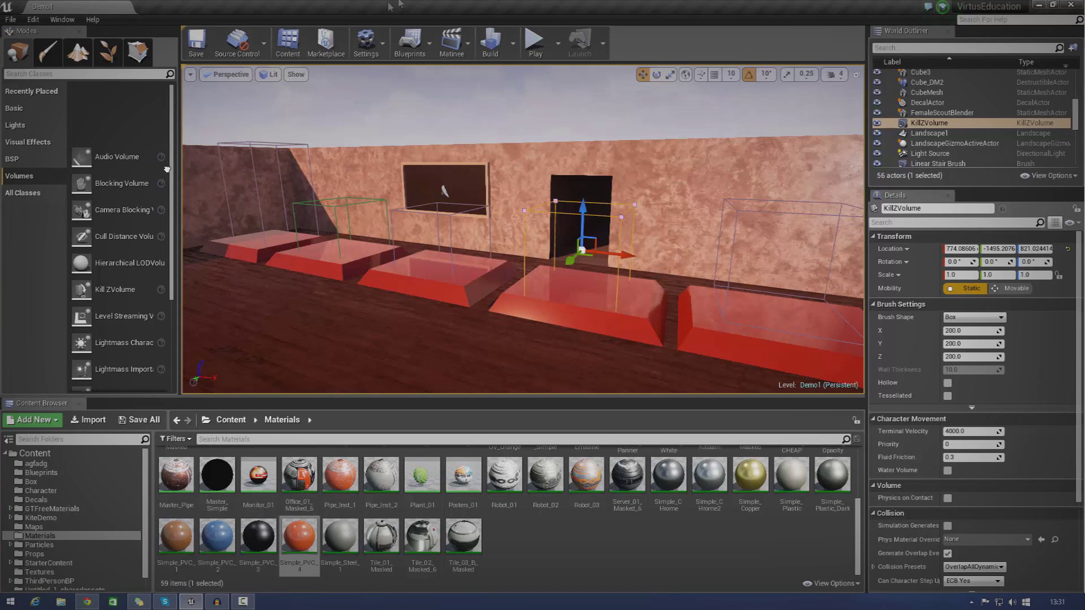
- Select the trigger volume above the second red platform and examine it
key("w")
right_click_drag(675, 264, 602, 326)
key("s")
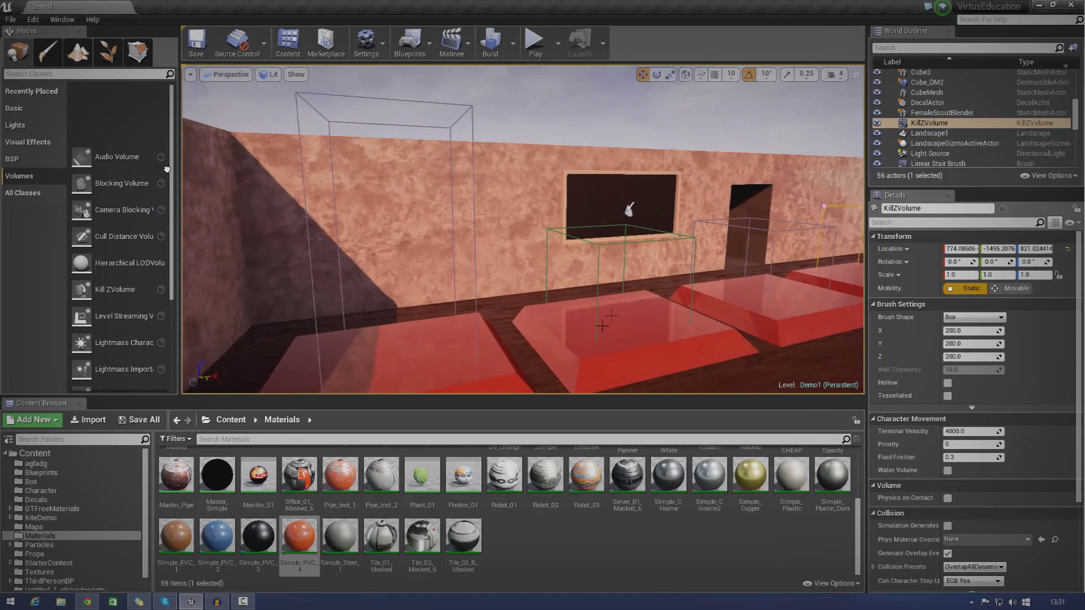
left_click(475, 312)
key("s")
right_click_drag(700, 278, 707, 313)
left_click(611, 157)
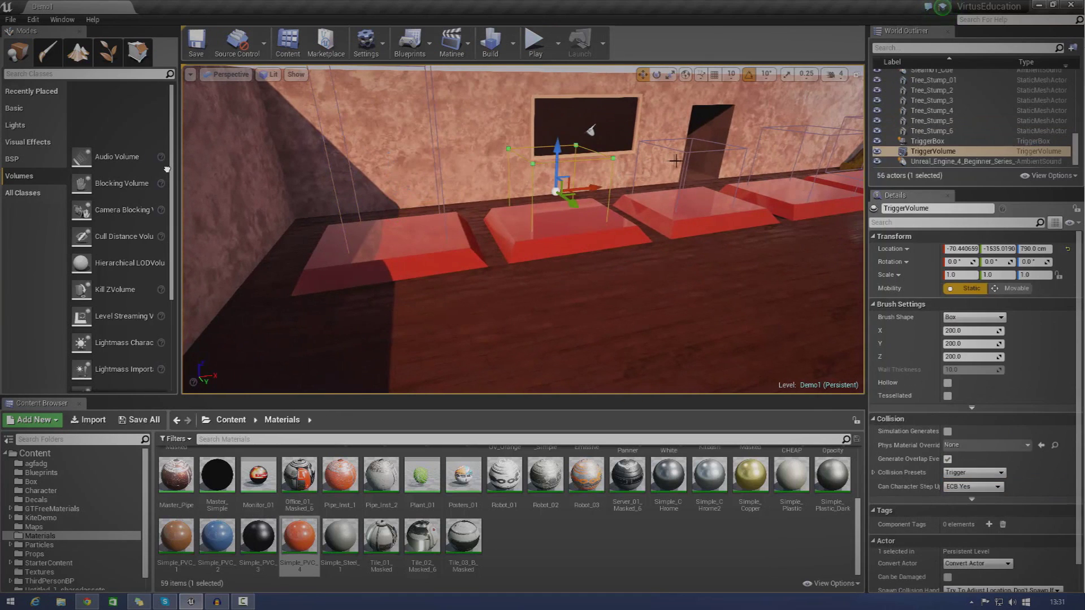
- Select the Kill Z volume and then the camera blocking volume, and survey the whole row of volumes
left_click(685, 151)
right_click_drag(712, 255, 687, 259)
key("w")
left_click(650, 244)
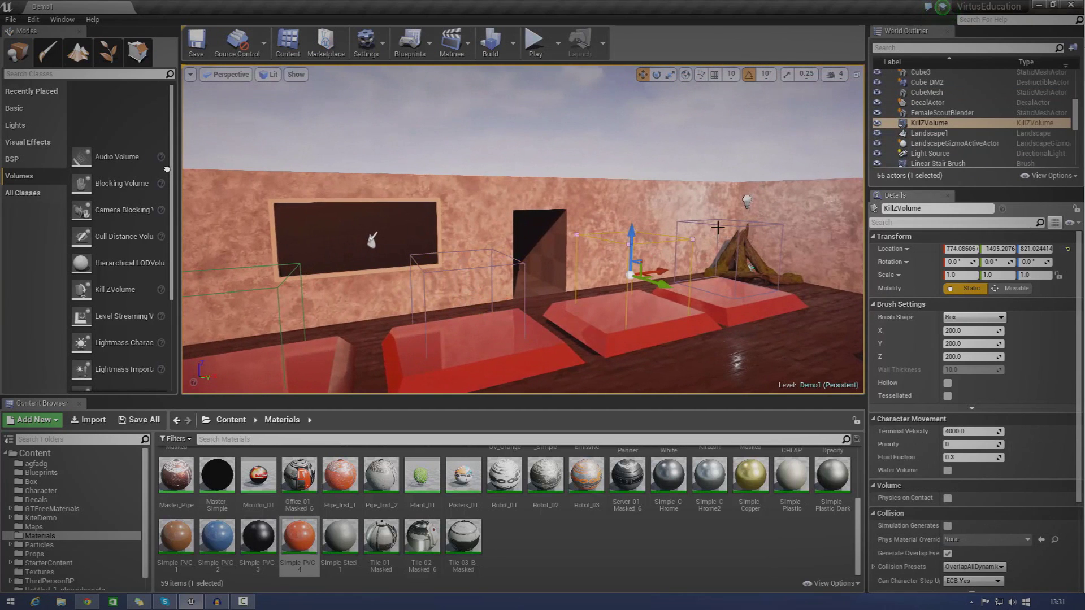
left_click(719, 246)
right_click_drag(728, 242, 737, 320)
key("s")
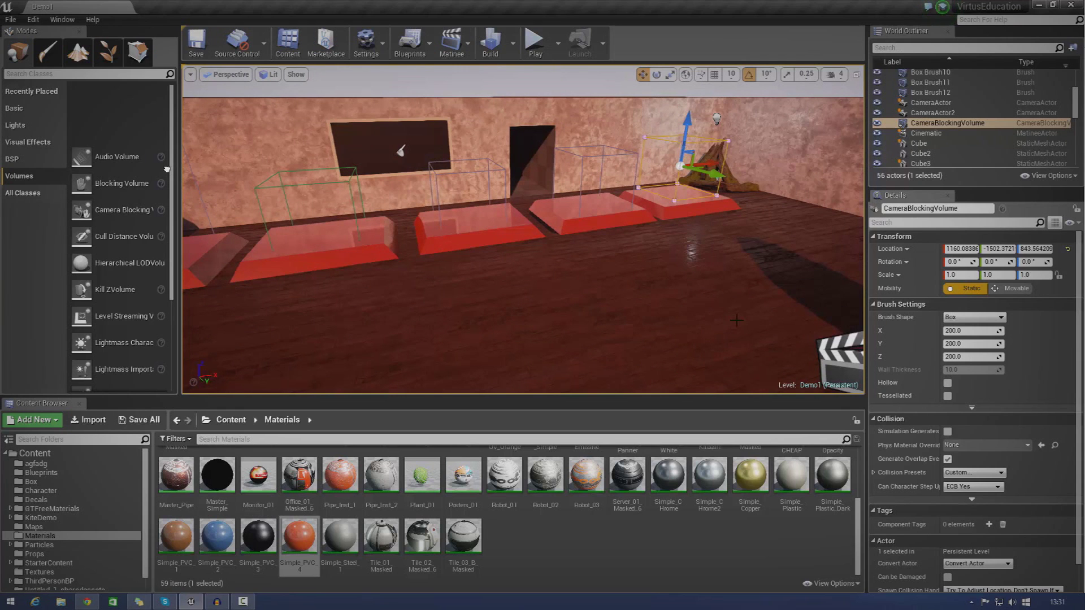
- Play the level and run the character onto the first red platform to test its volume's effect
left_click(535, 41)
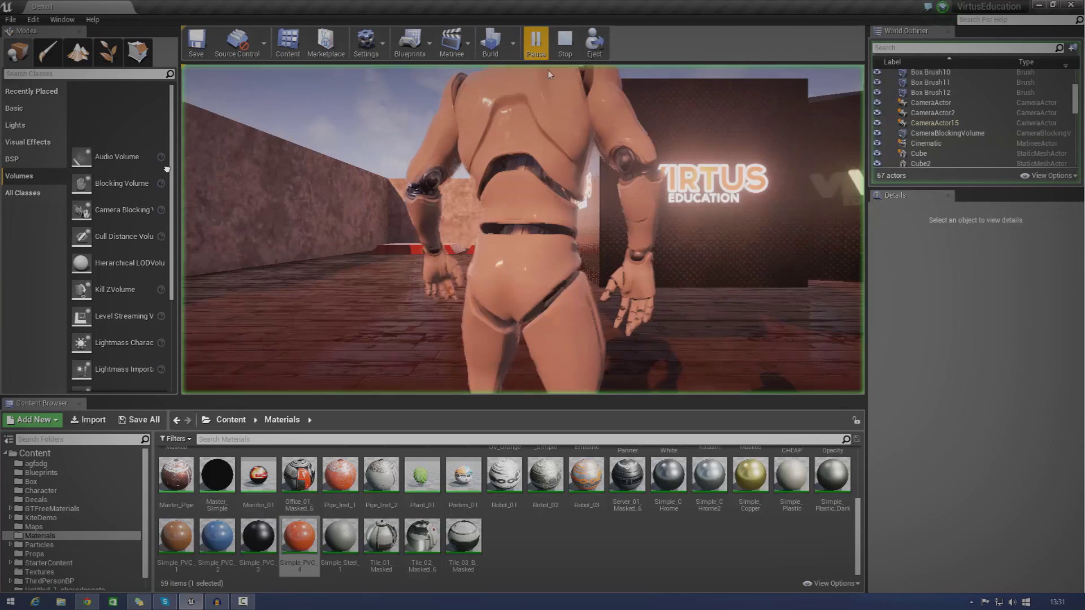
key("w")
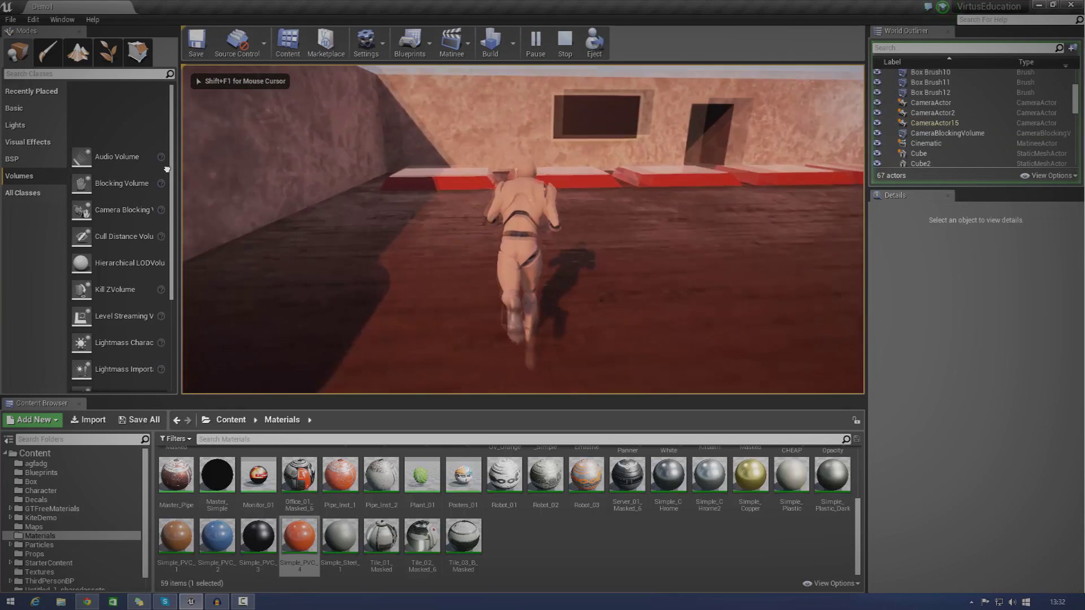
key("a")
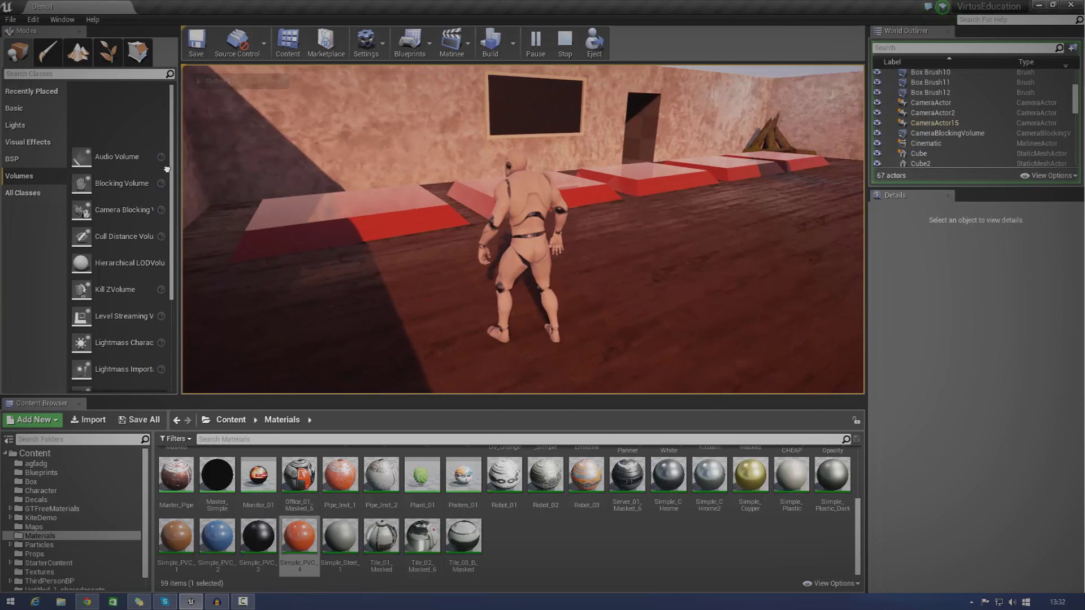
key("w")
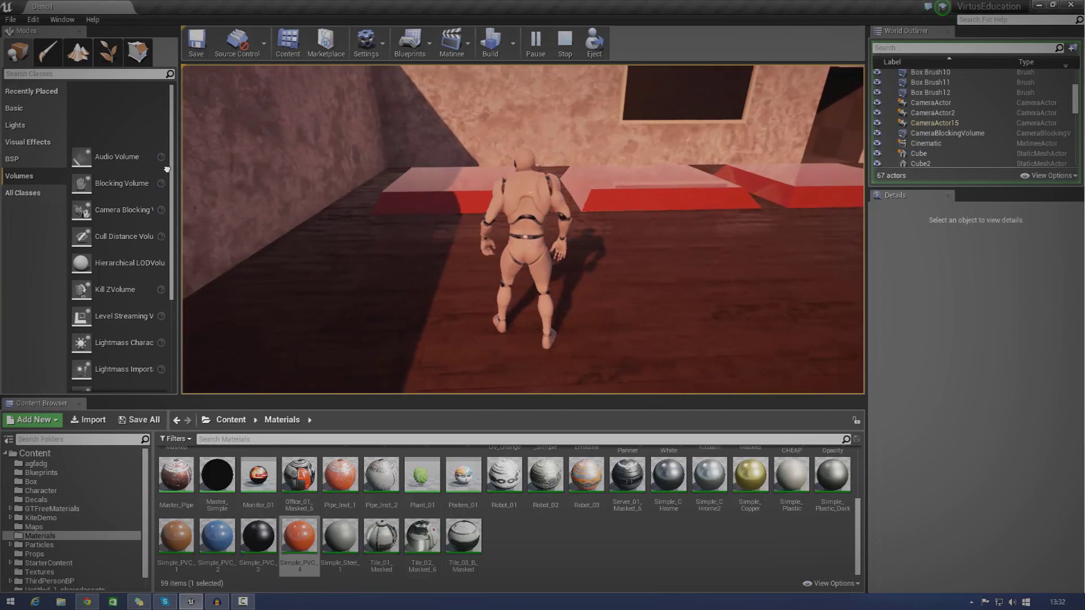
key("space")
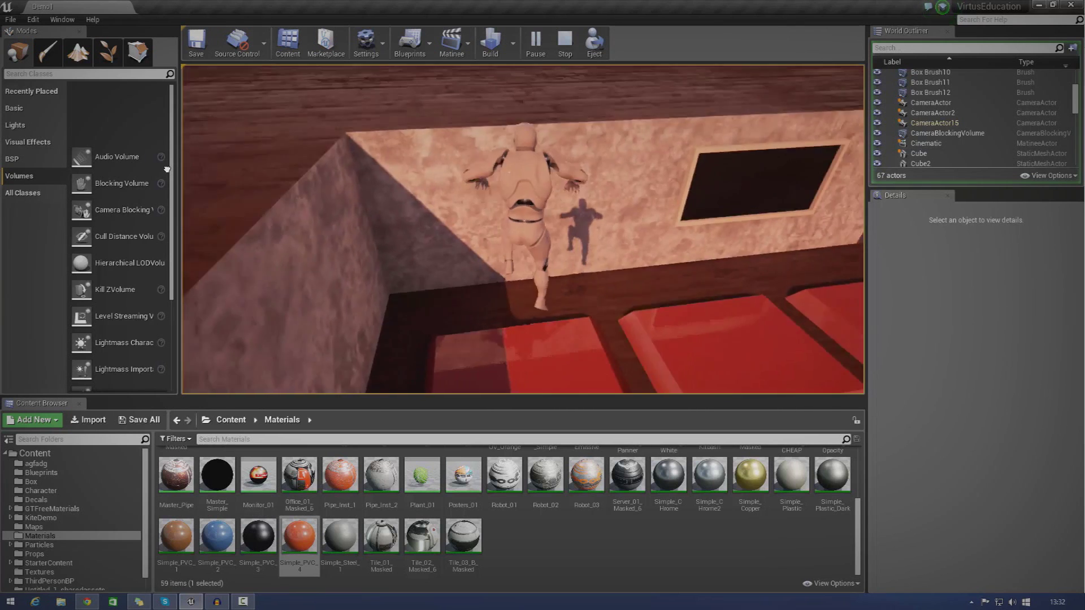
key("w")
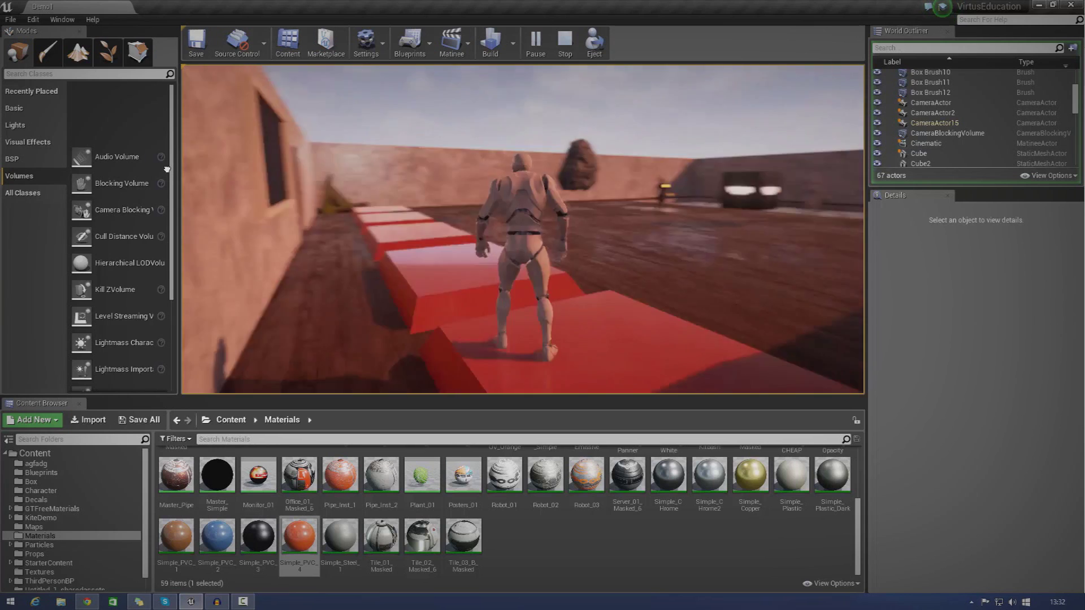
key("w")
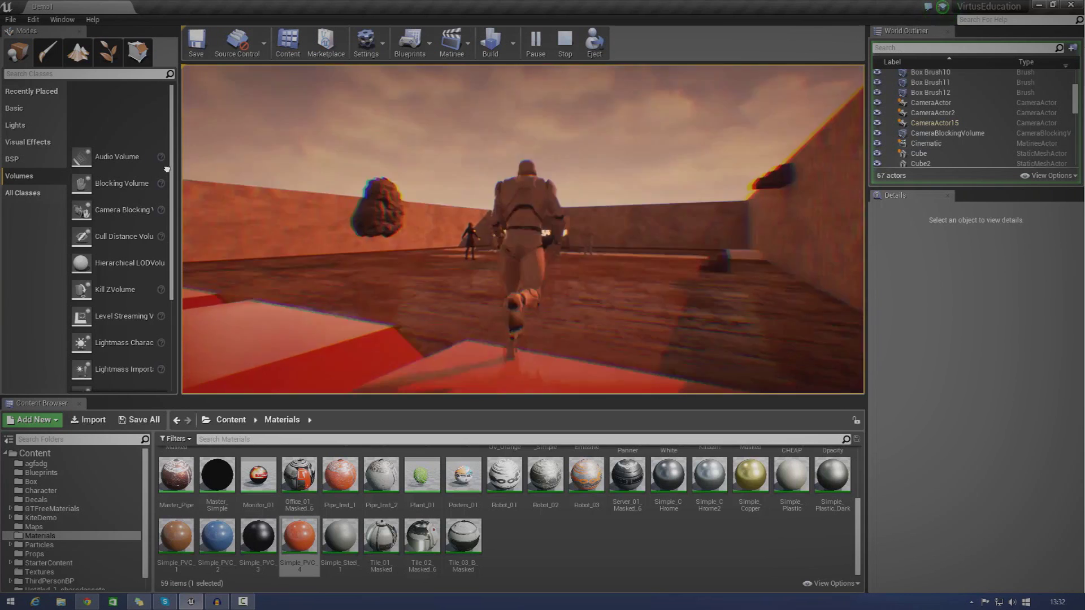
key("w")
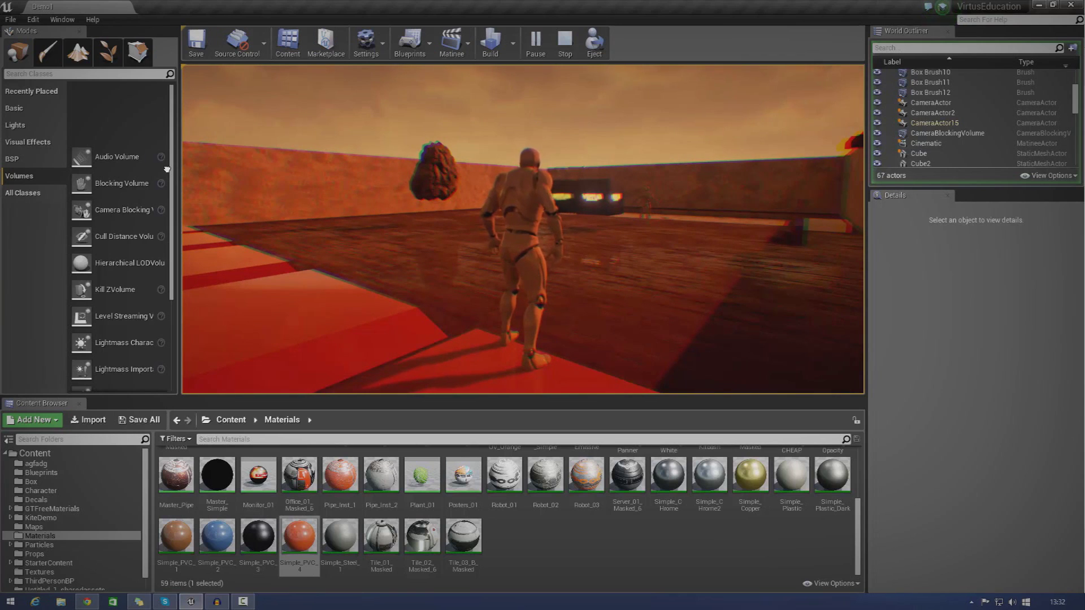
- Move the character in and out of the first platform's volume to compare the view on both sides
key("a")
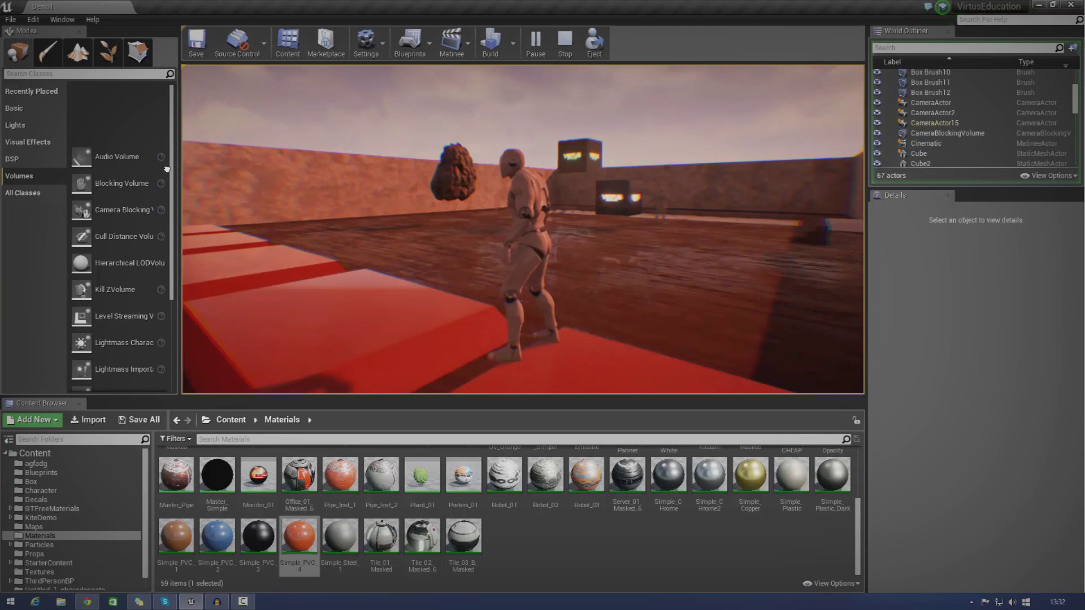
key("d")
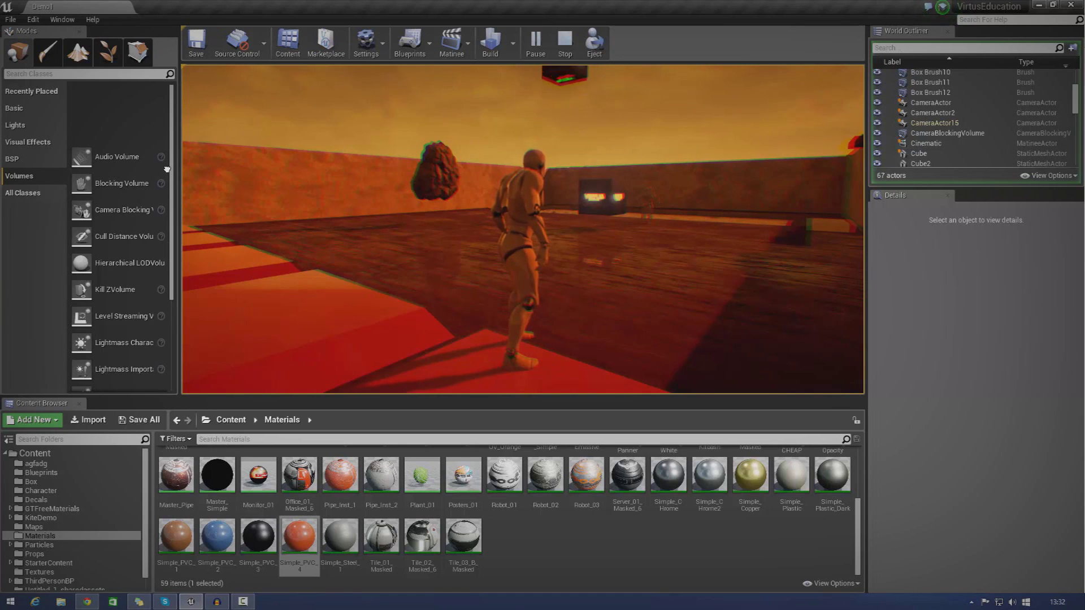
key("d")
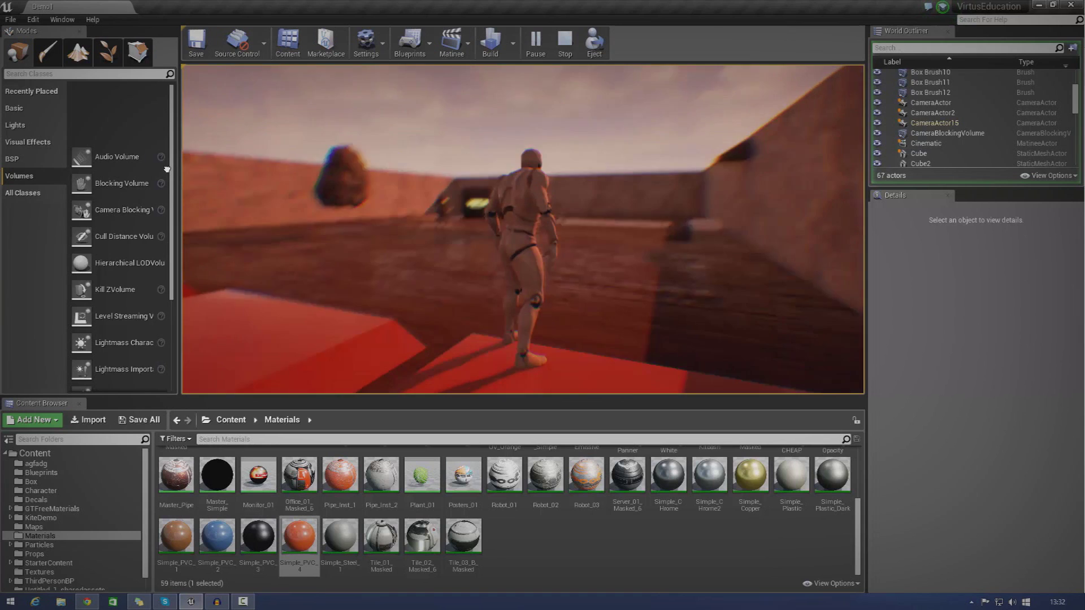
key("w")
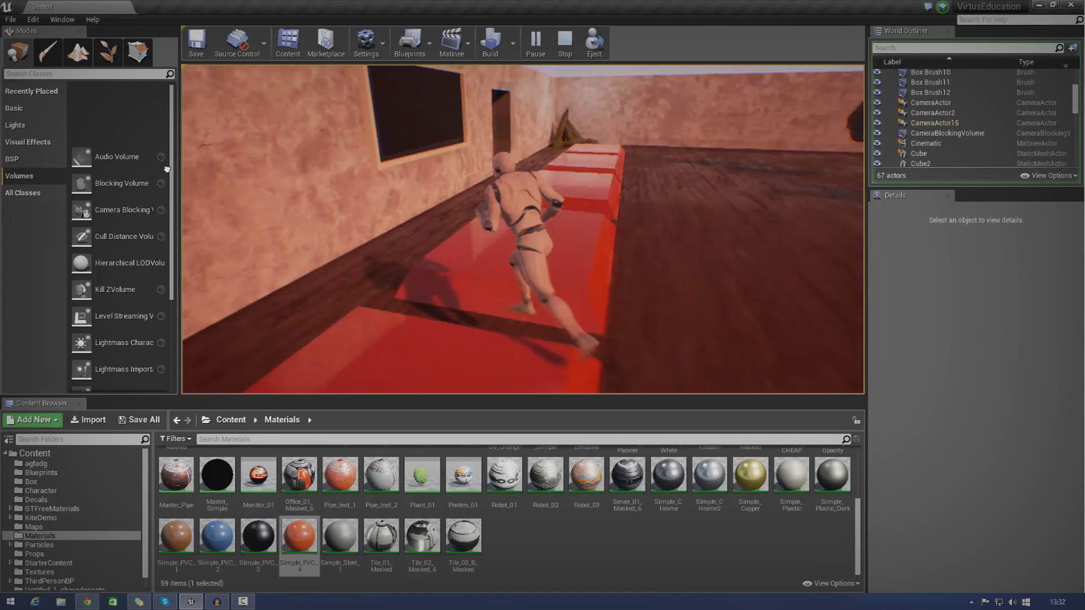
- Run the character onto the second red platform to test its trigger volume
key("d")
key("w")
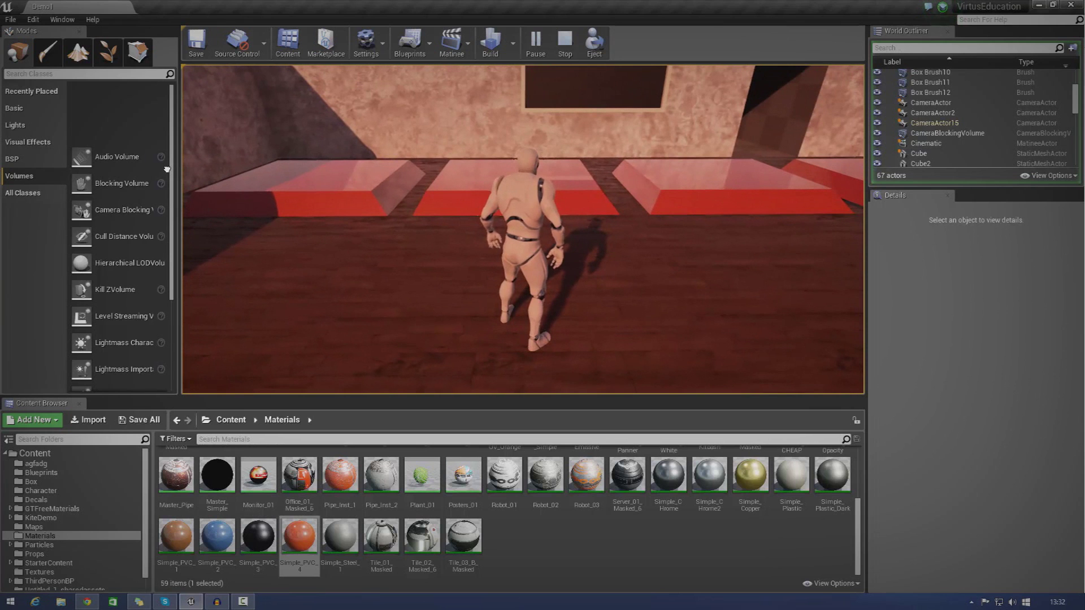
key("a")
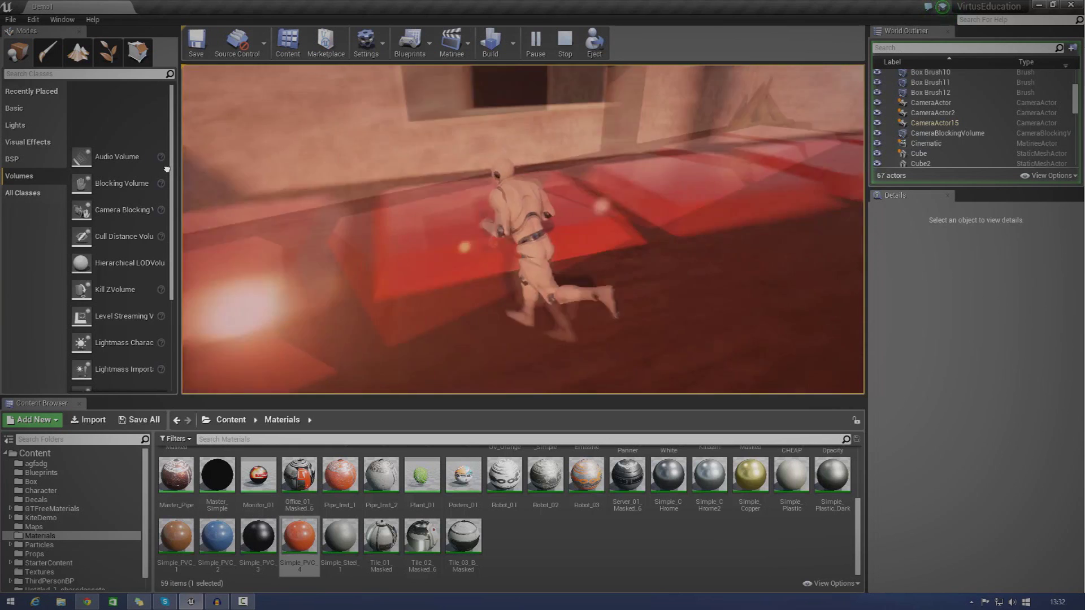
key("w")
key("space")
key("w")
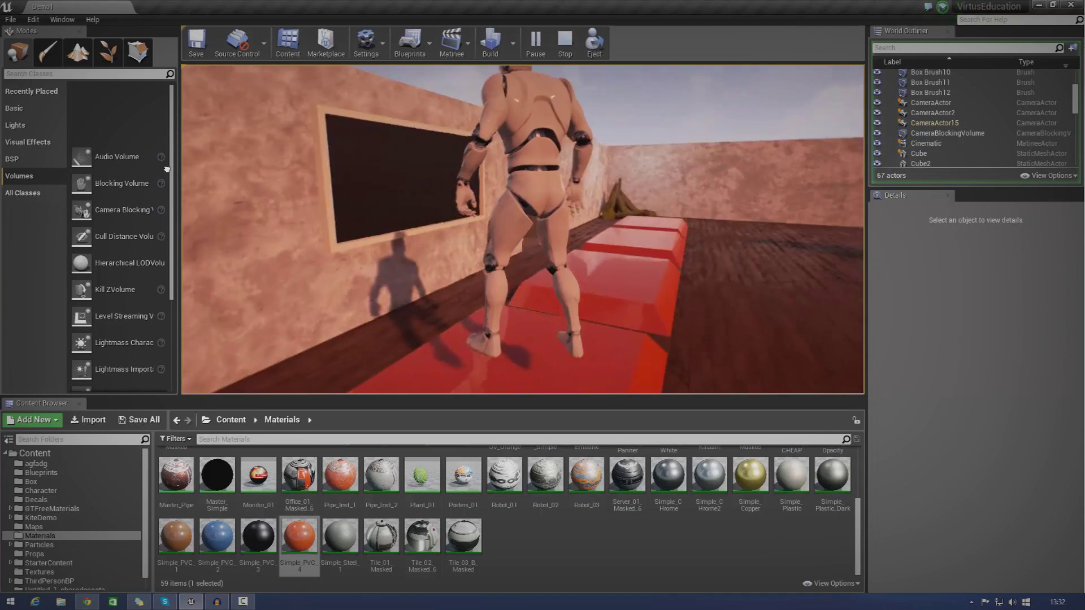
- Run and jump the character at the third red platform to test its blocking volume, and stop the play session
key("d")
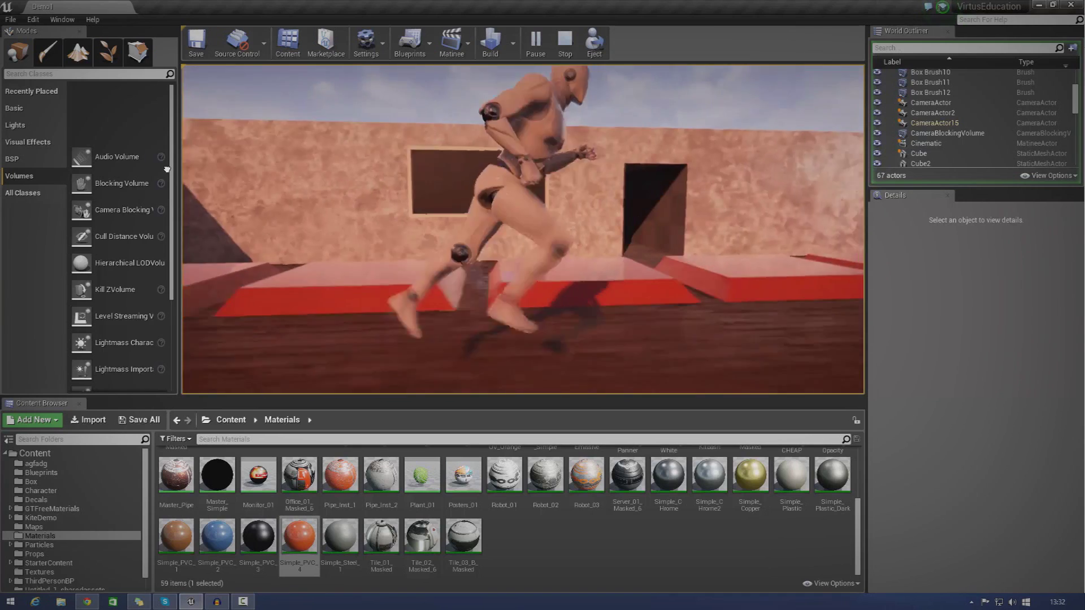
key("s")
key("w")
key("space")
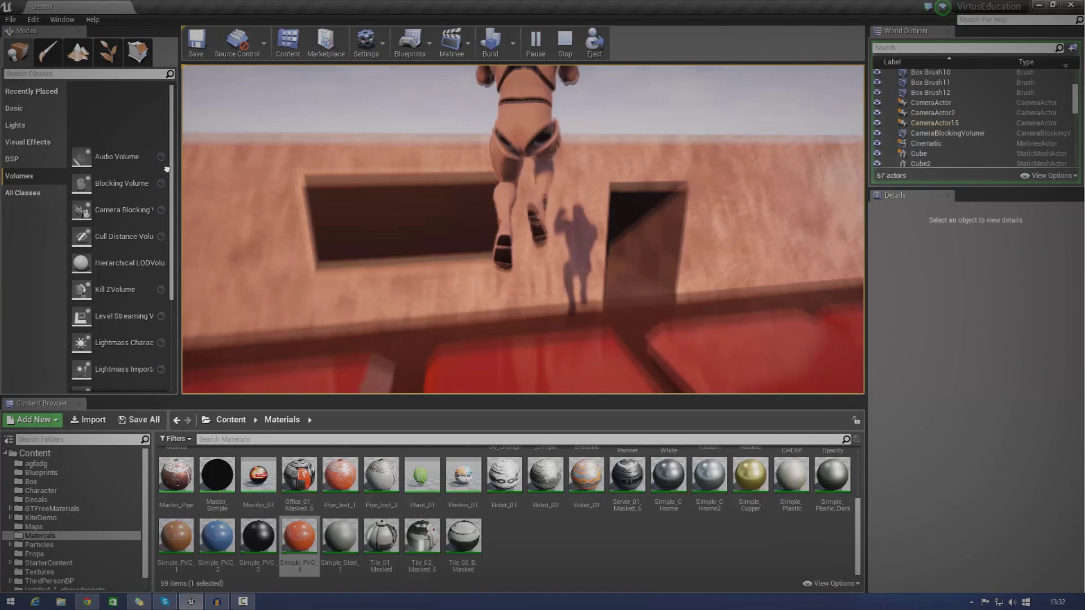
key("w")
key("space")
key("Escape")
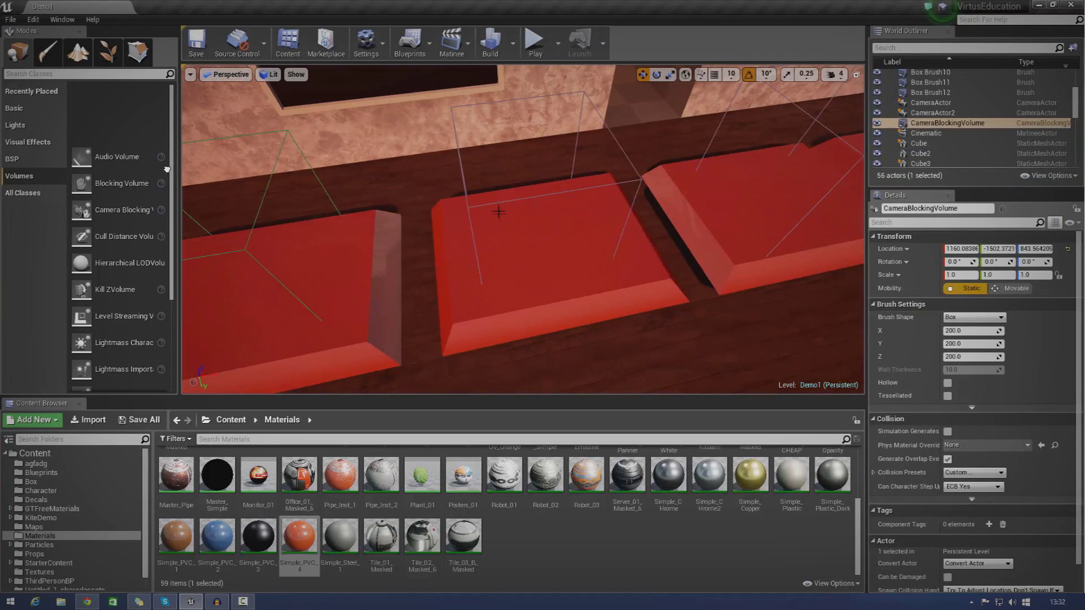
- Select the blocking volume above the third red platform
left_click(498, 212)
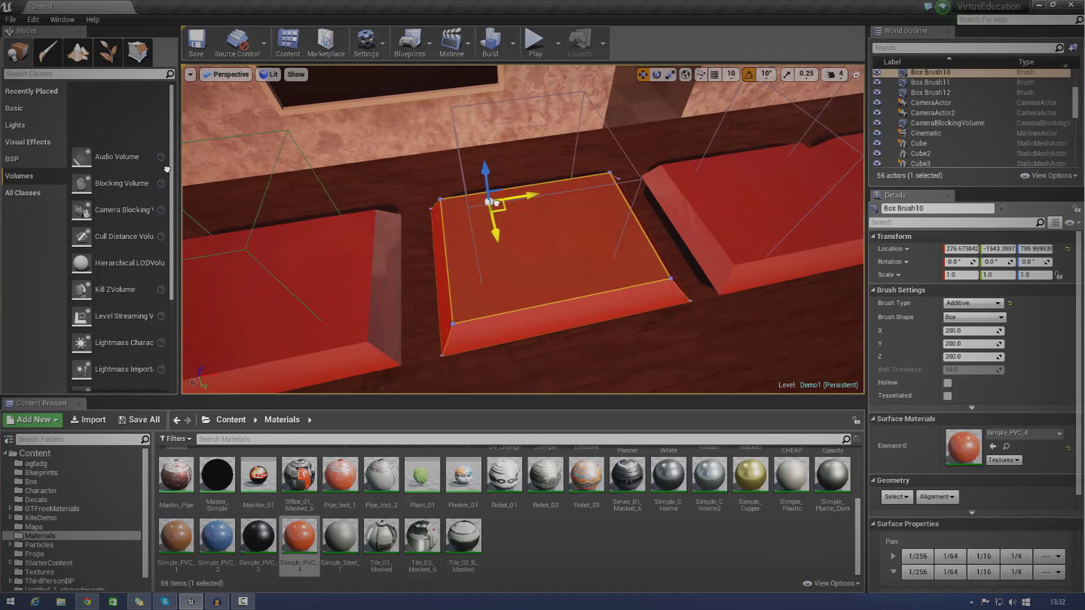
left_click(537, 196)
mouse_move(539, 198)
right_mouse_down()
mouse_move(500, 112)
mouse_move(511, 155)
mouse_move(556, 113)
mouse_move(534, 243)
mouse_move(559, 223)
right_mouse_up()
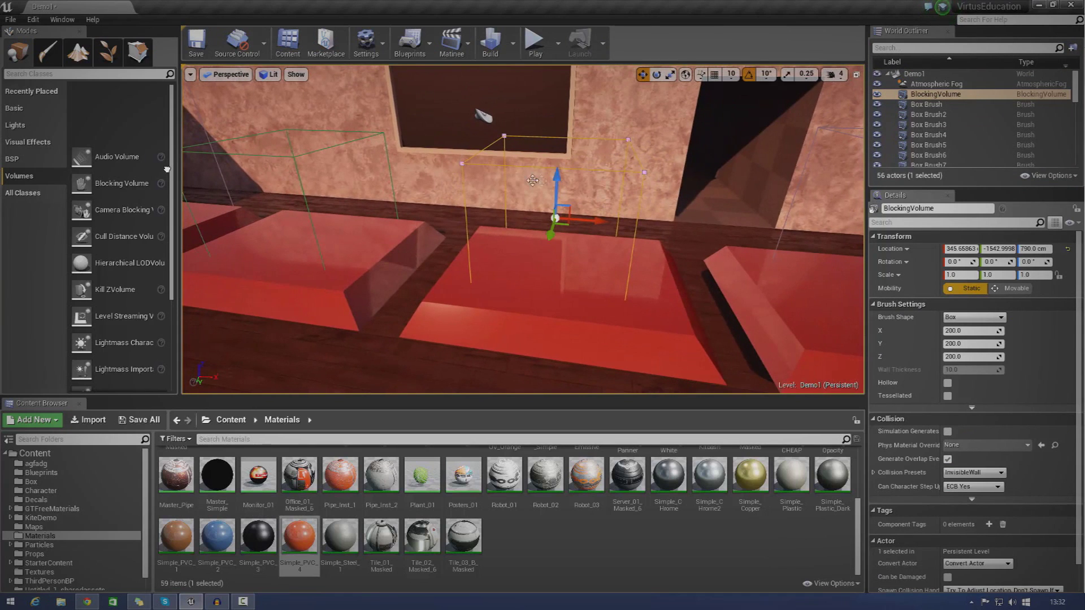
- Play the level again, jump the character onto the blocking volume over the third platform, and end the play session
left_click(534, 44)
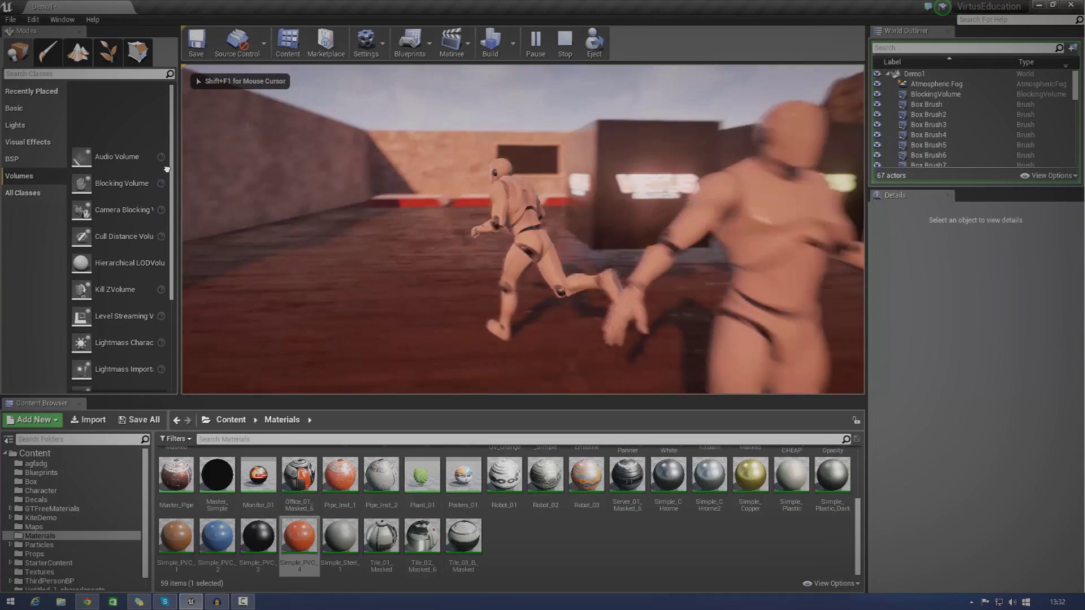
key("w")
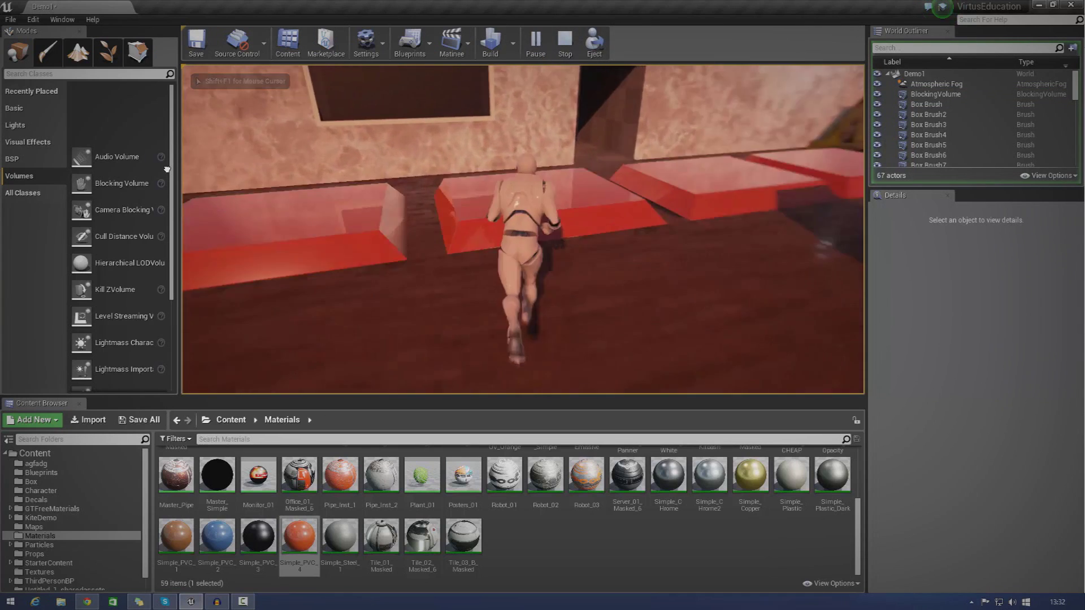
key("space")
key("a")
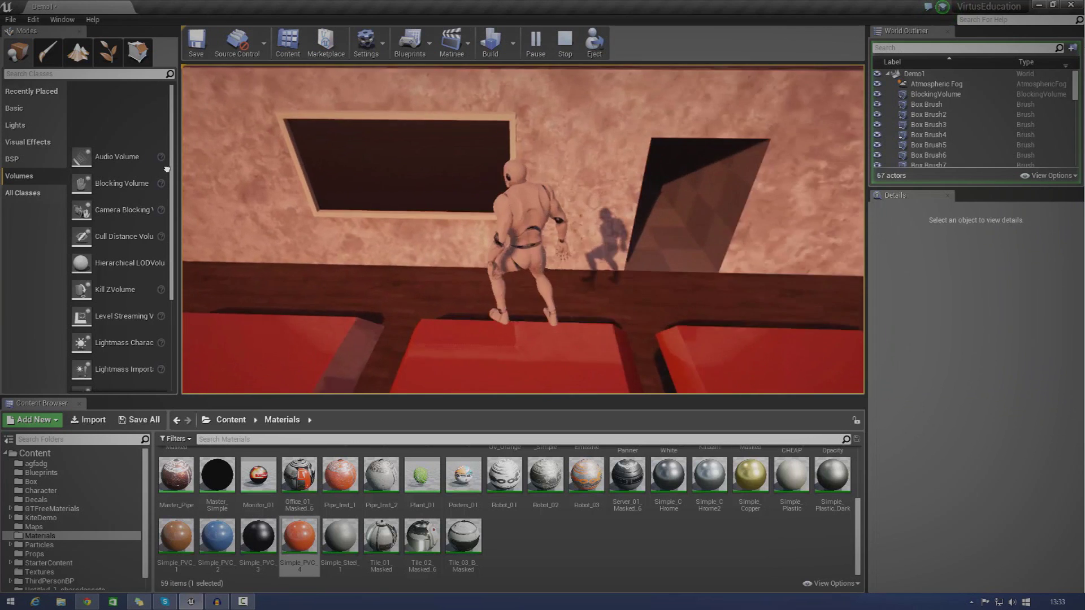
key("Escape")
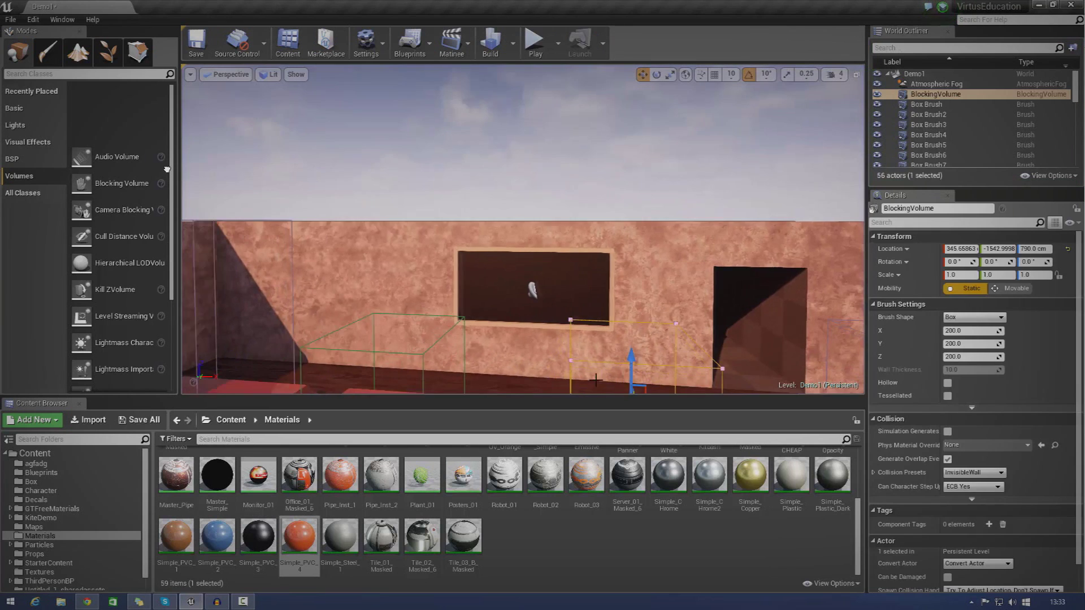
- Select the trigger volume above the second red platform and view it up close
mouse_move(346, 344)
right_mouse_down()
mouse_move(320, 345)
mouse_move(268, 384)
mouse_move(342, 379)
right_mouse_up()
key("s")
key("w")
left_click(542, 249)
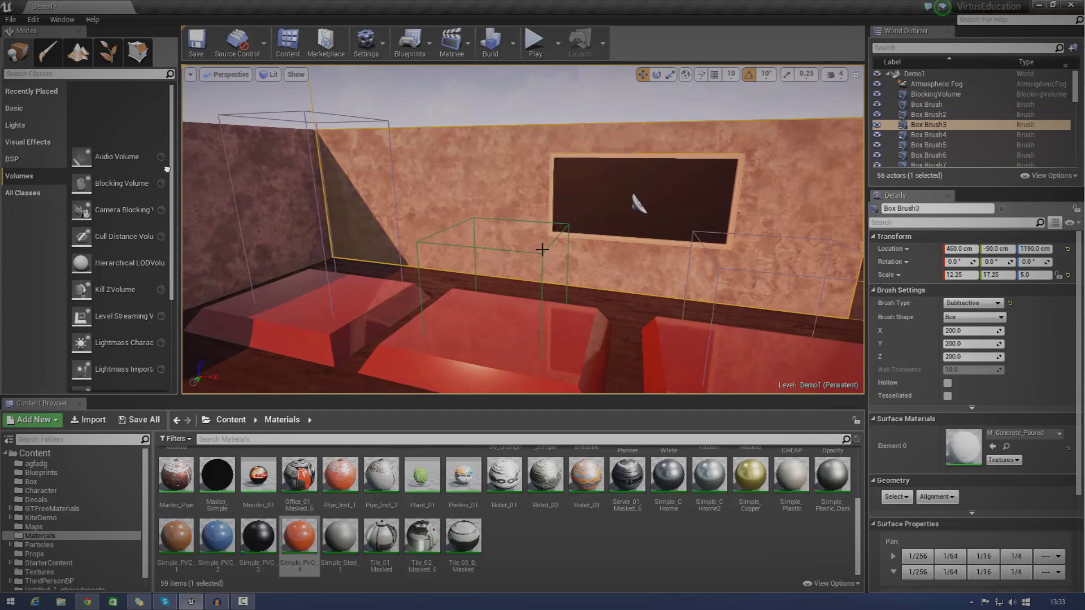
right_click_drag(546, 261, 547, 261)
left_click(547, 261)
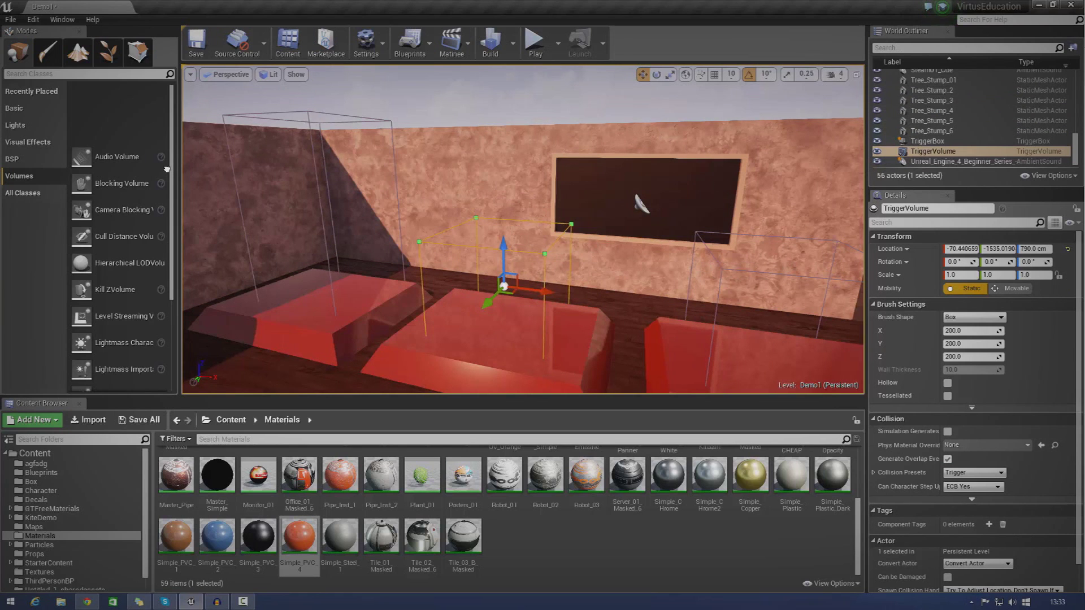
key("w")
right_click_drag(468, 267, 514, 293)
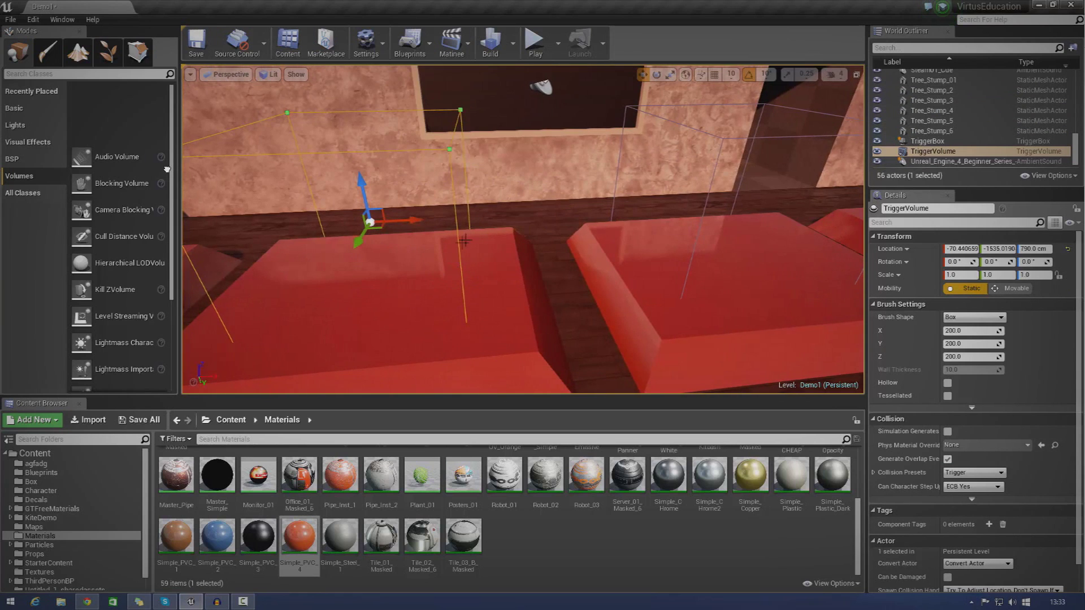
- Select the Kill Z volume above the fourth red platform and view it up close
key("d")
right_click_drag(525, 230, 486, 277)
key("a")
key("w")
left_click(486, 277)
right_click_drag(553, 244, 508, 231)
key("d")
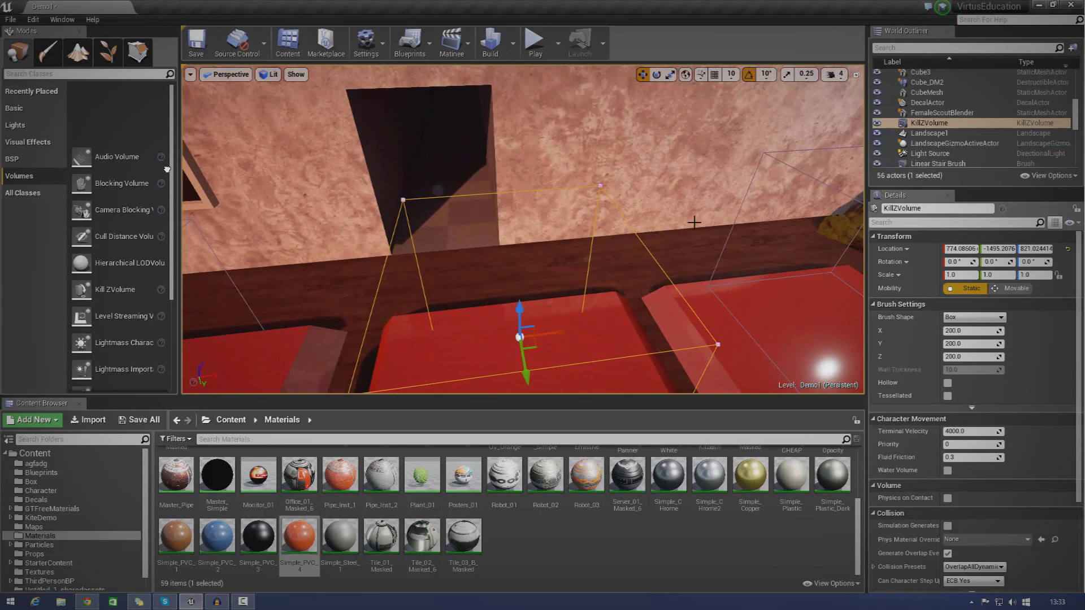
- Select the camera blocking volume above the fifth red platform, and play-test how the camera behaves when the character stands beside it
left_click(751, 182)
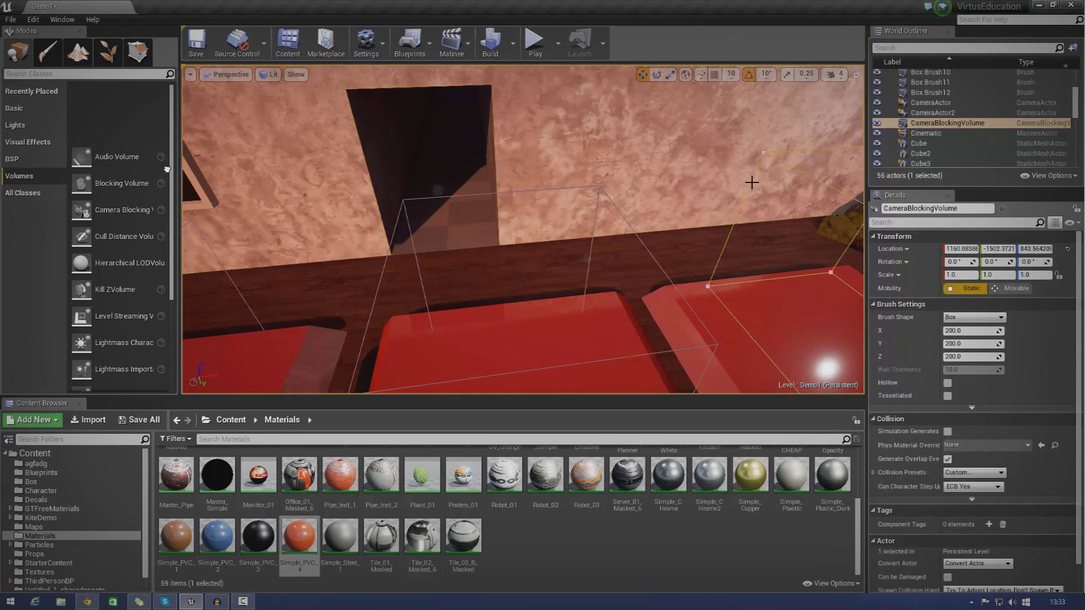
key("f")
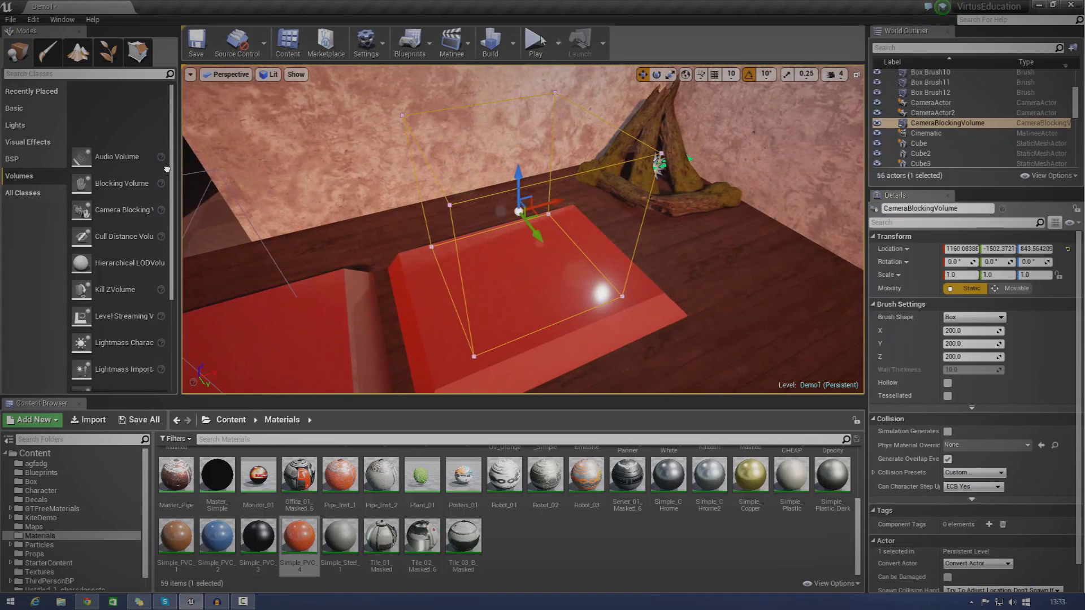
left_click(534, 43)
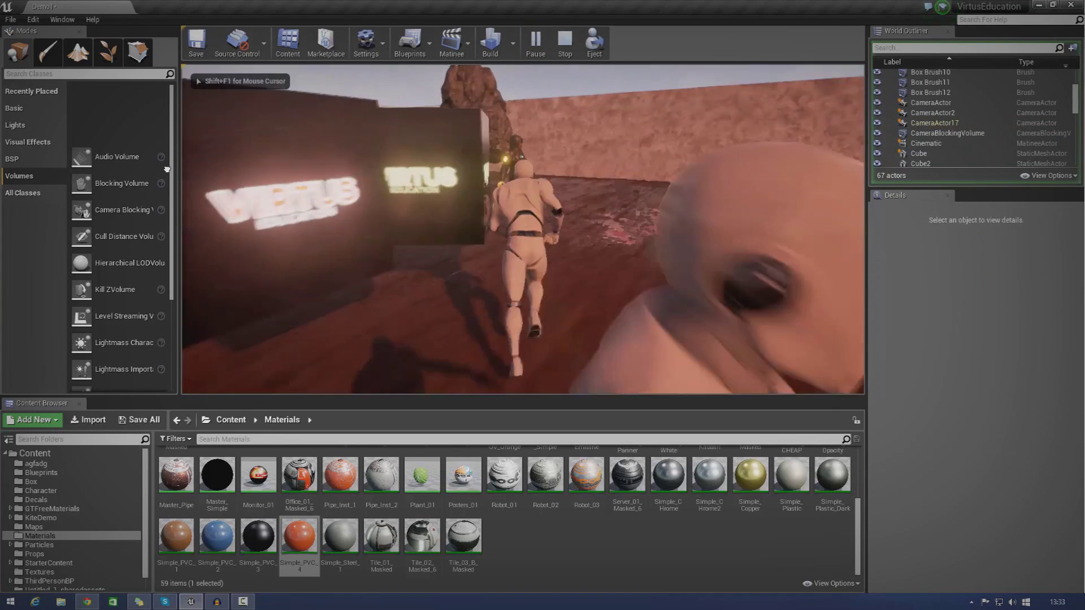
key("w")
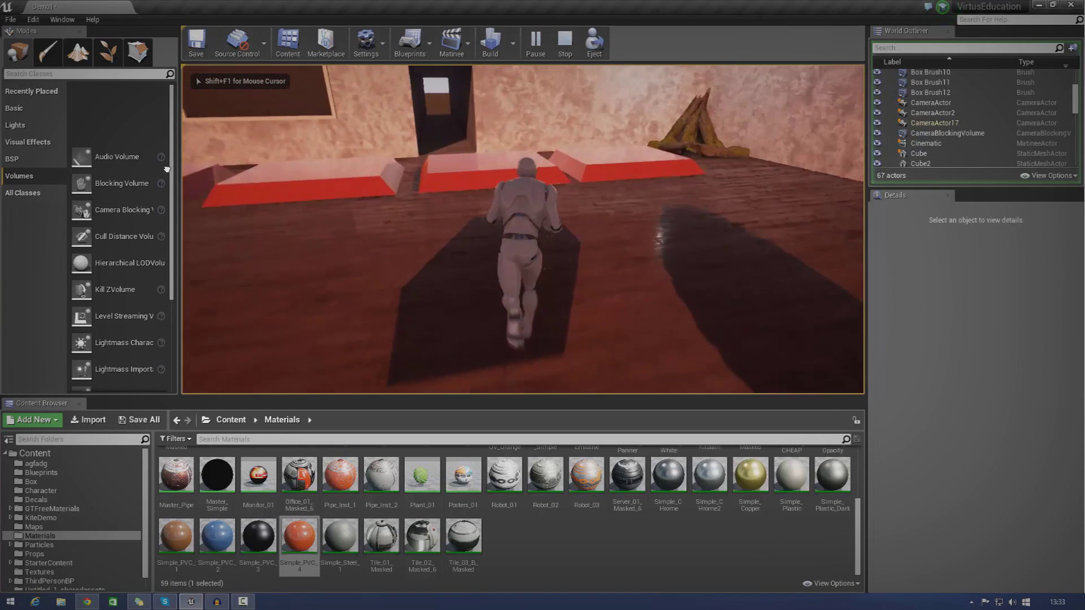
key("w")
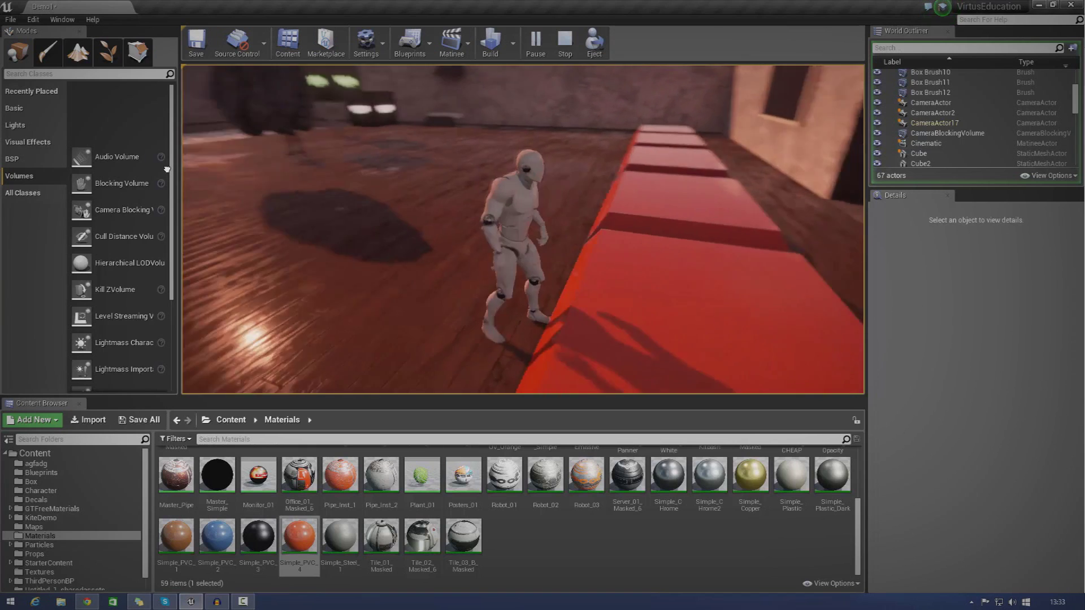
key("s")
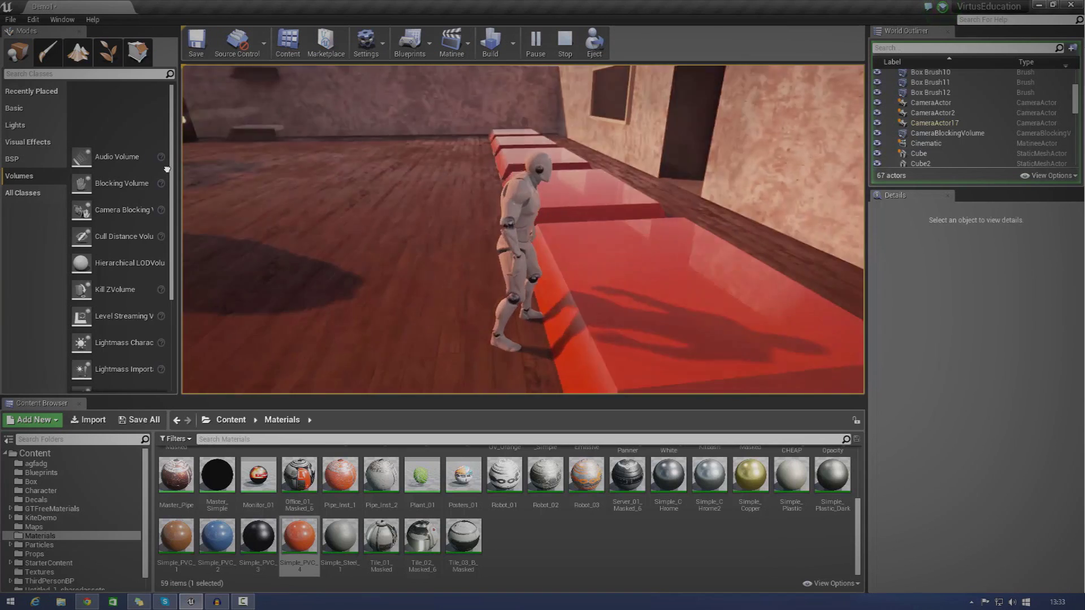
key("s")
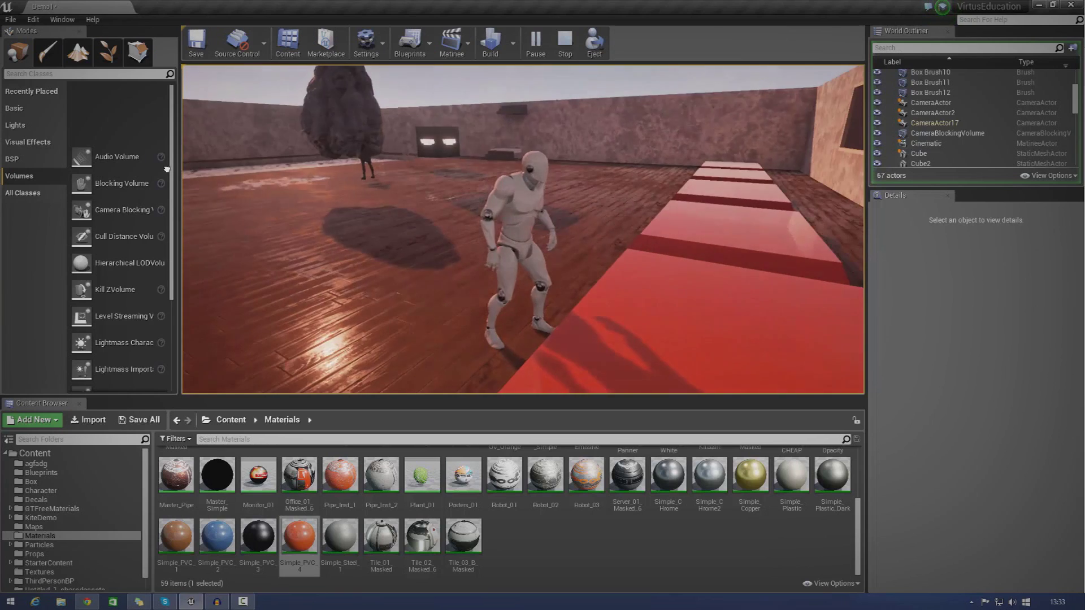
left_click(667, 237)
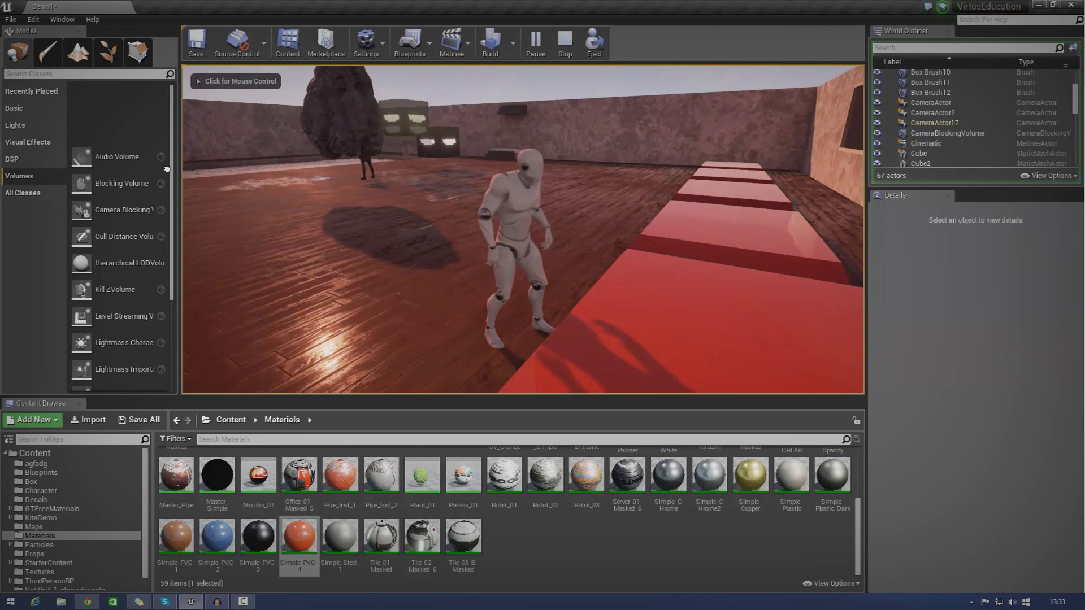
key("Escape")
- Look through the available volume types and place a new Blocking Volume on the floor in front of the red platforms
right_click_drag(666, 236, 633, 249)
key("s")
right_click_drag(449, 260, 471, 292)
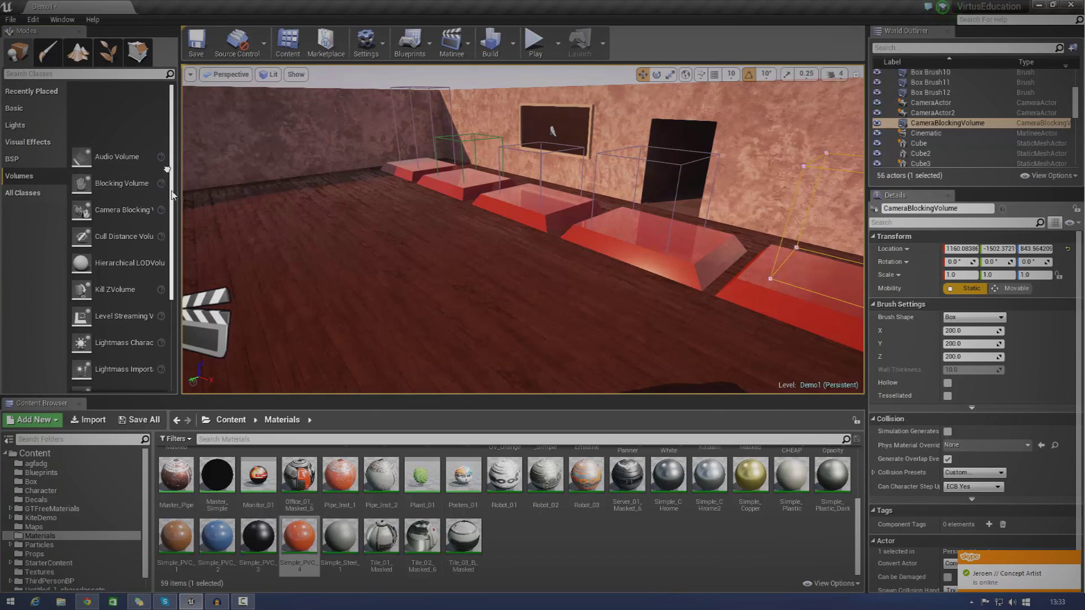
scroll(166, 168, "down", 1)
scroll(167, 168, "down", 5)
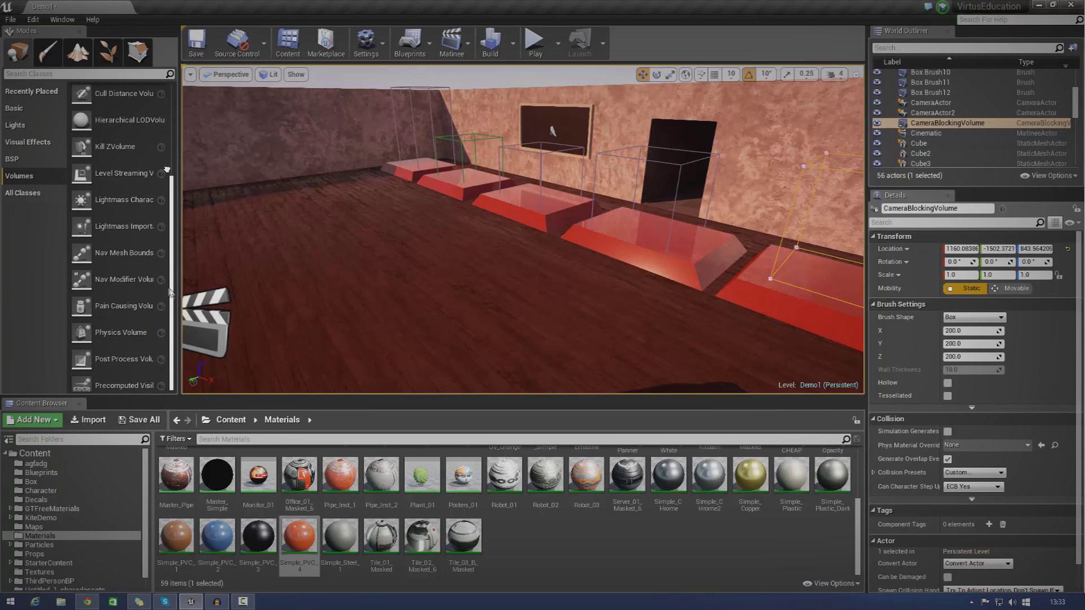
scroll(151, 245, "up", 6)
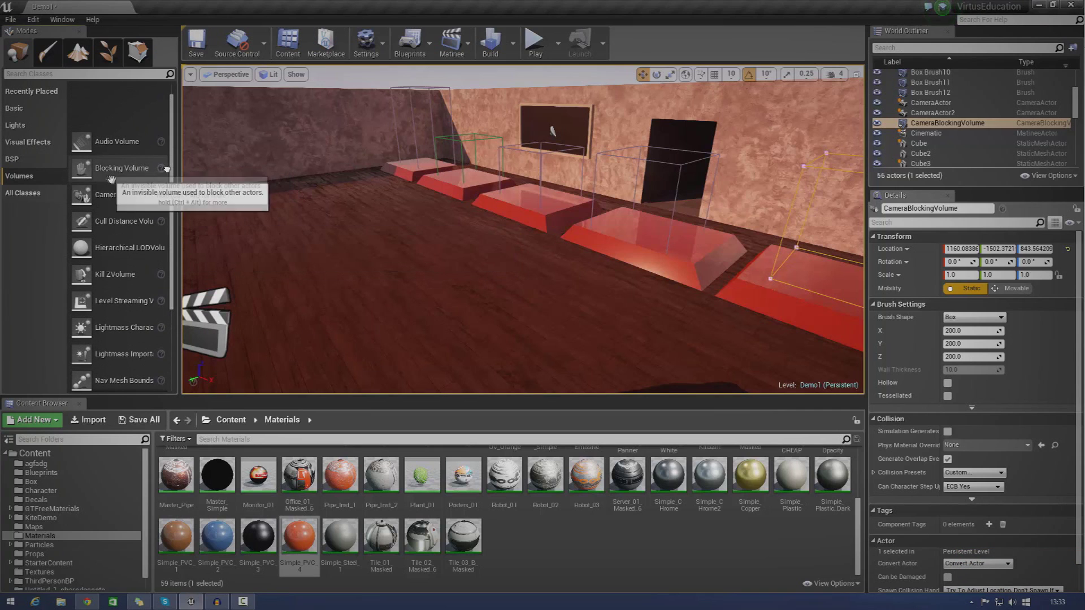
left_click_drag(115, 178, 438, 286)
mouse_move(511, 282)
right_mouse_down()
mouse_move(418, 283)
mouse_move(373, 305)
mouse_move(293, 297)
mouse_move(510, 282)
right_mouse_up()
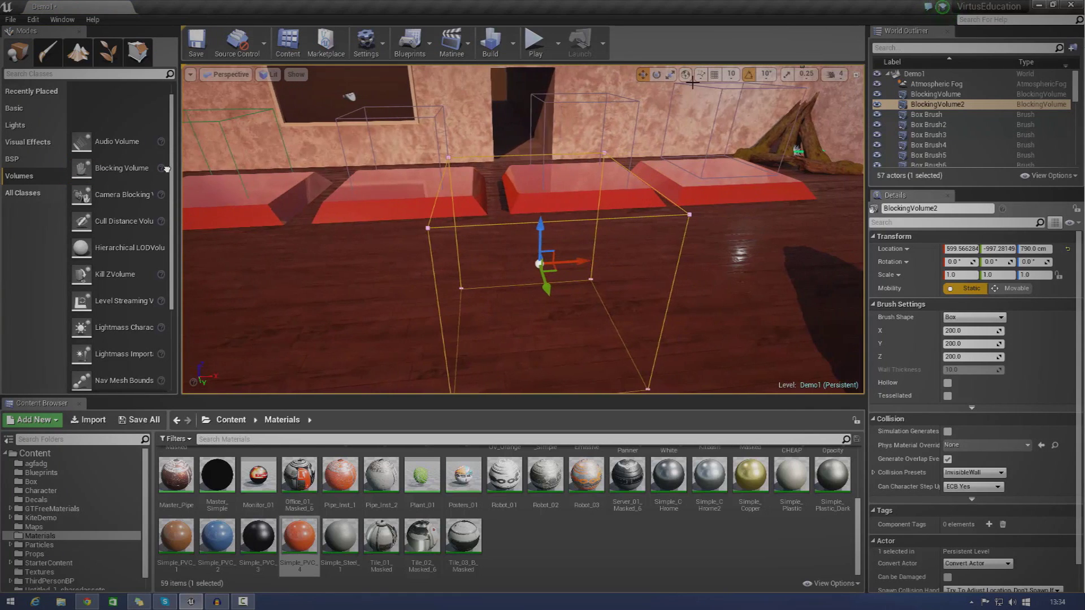
- Scale the new blocking volume to about 5.04 in X and 2.61 in Y across the floor
right_click_drag(571, 266, 558, 292)
key("s")
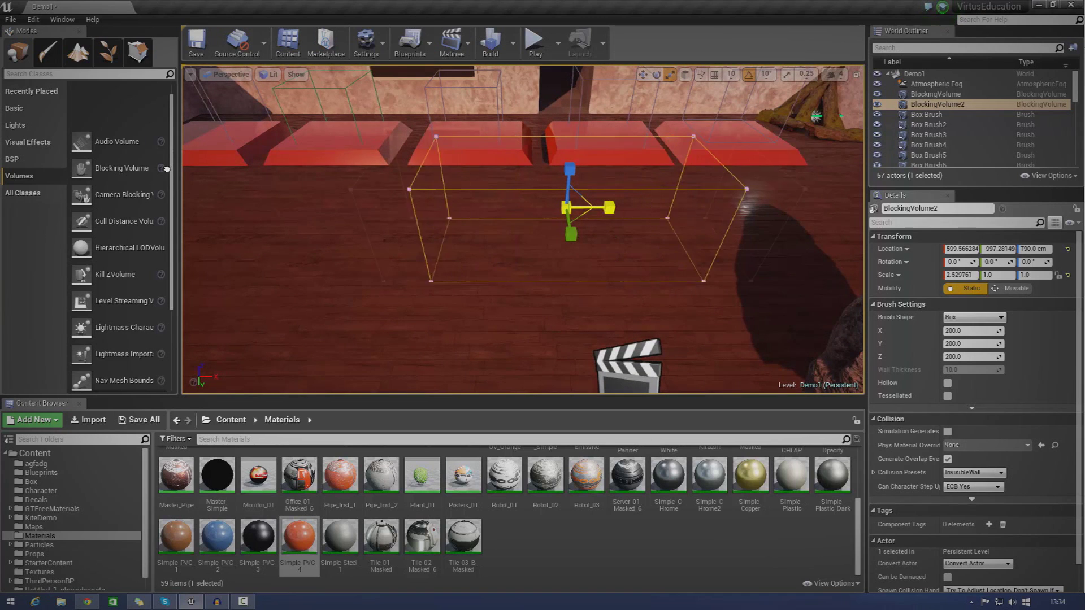
left_click_drag(609, 207, 728, 207)
left_click_drag(573, 232, 573, 253)
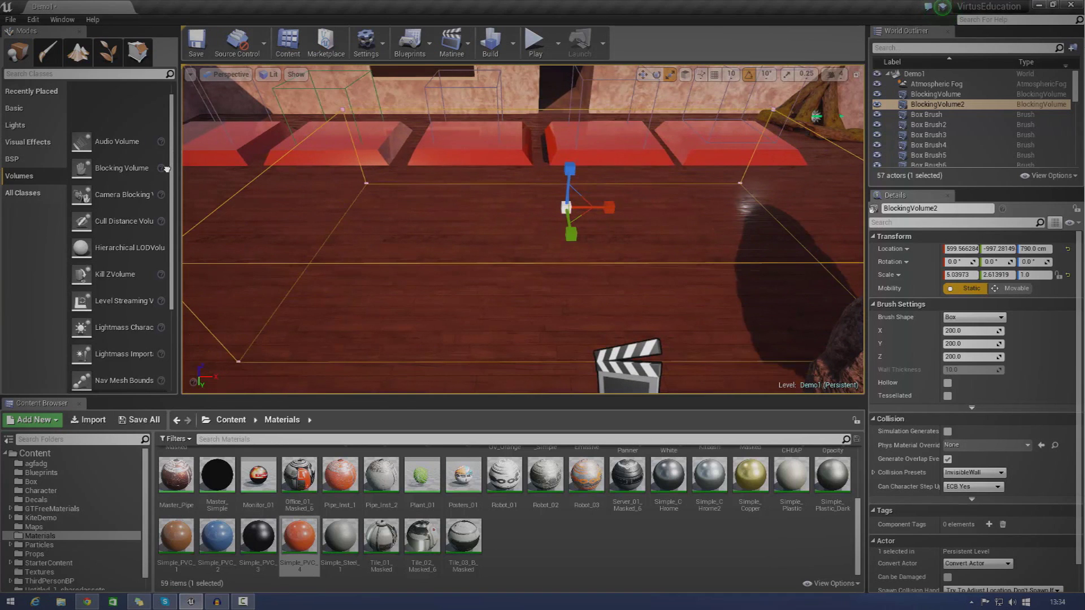
key("a")
right_click_drag(572, 253, 658, 260)
key("s")
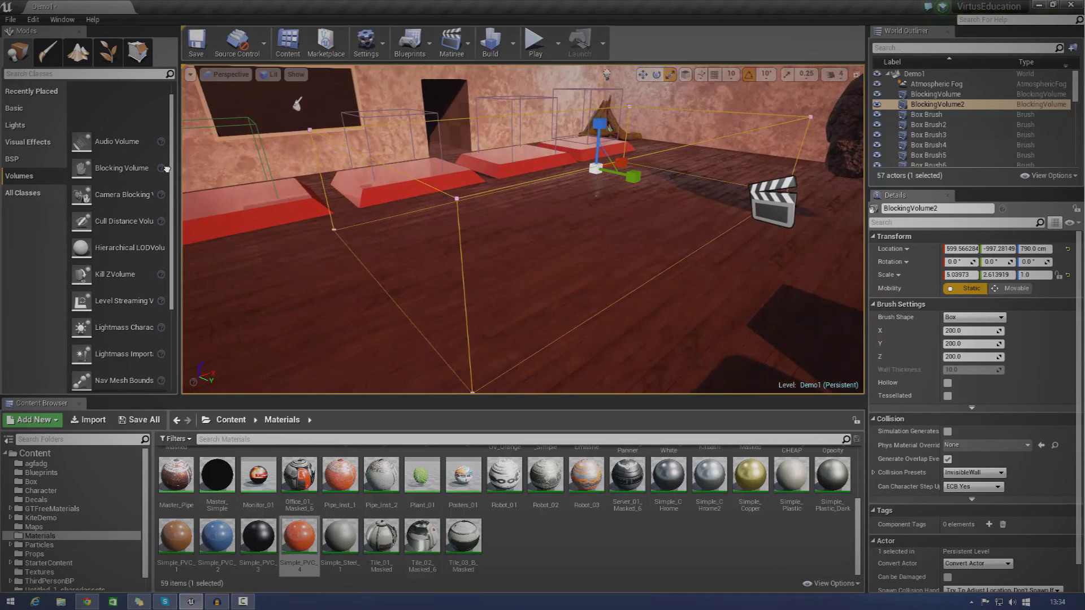
left_click_drag(452, 257, 441, 258, "alt")
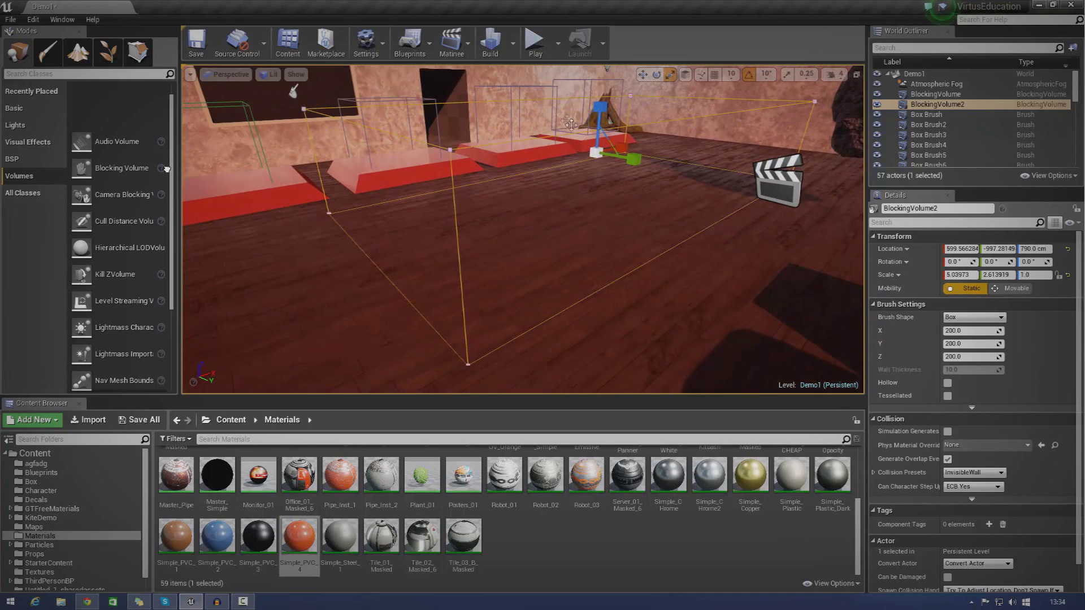
- Play the level, run the character against the enlarged blocking volume from different sides, and end the play session
left_click(535, 42)
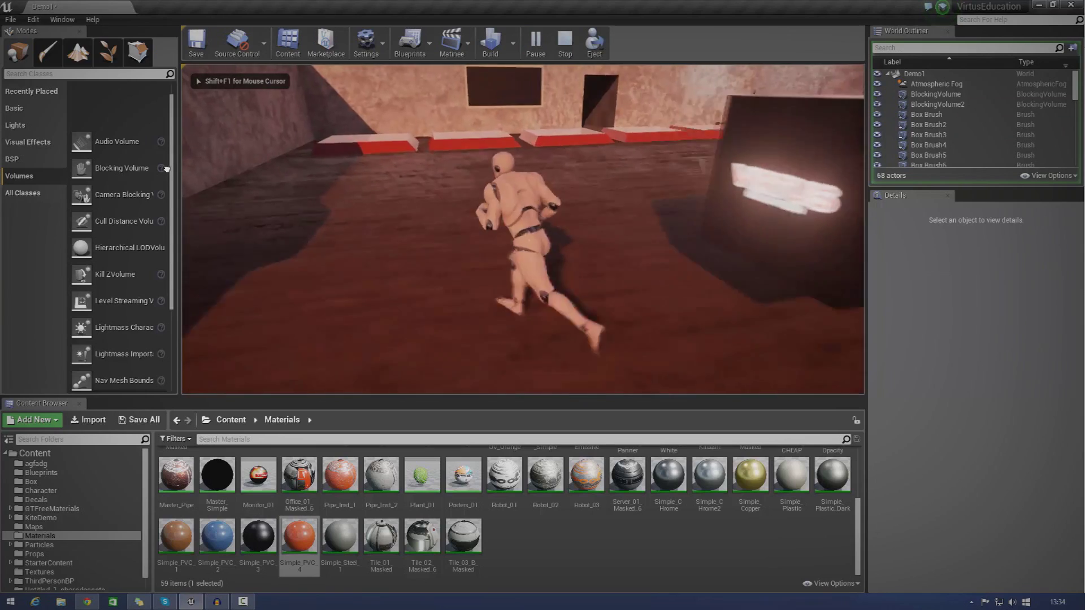
key("w")
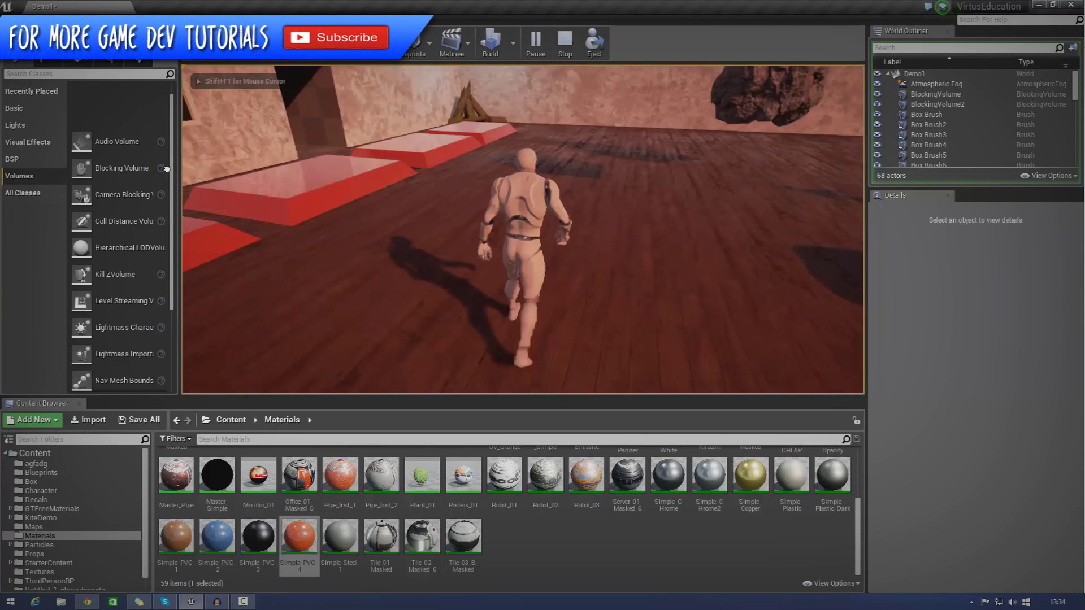
key("d")
key("w")
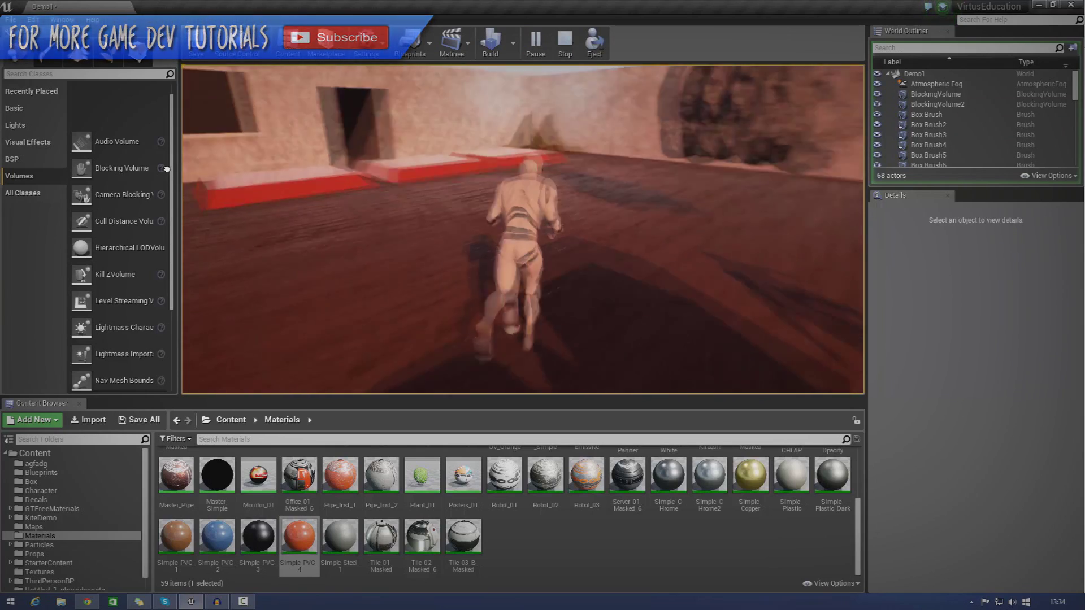
key("a")
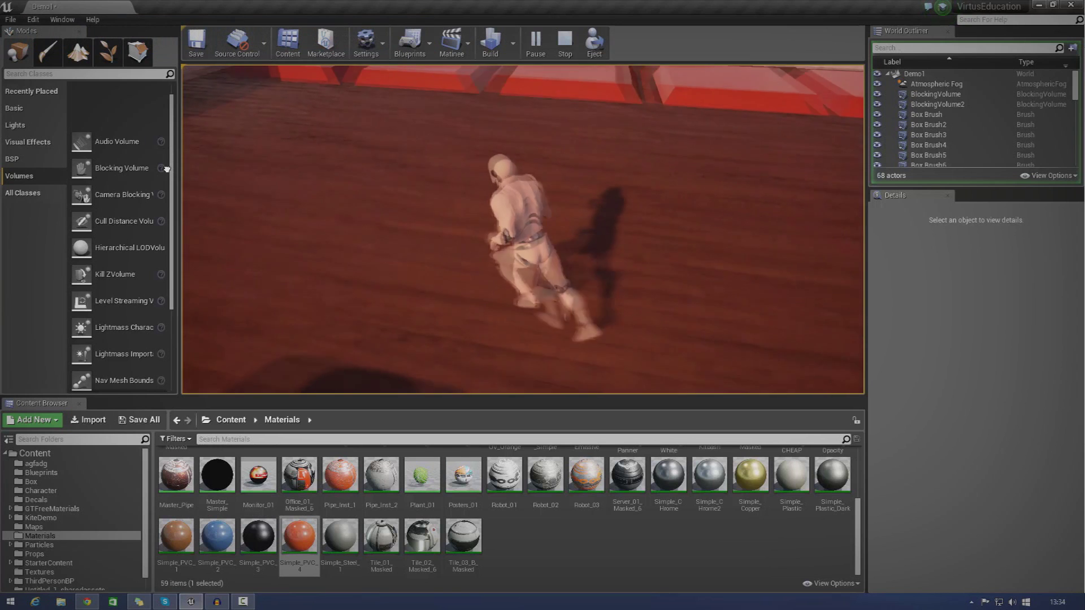
key("Escape")
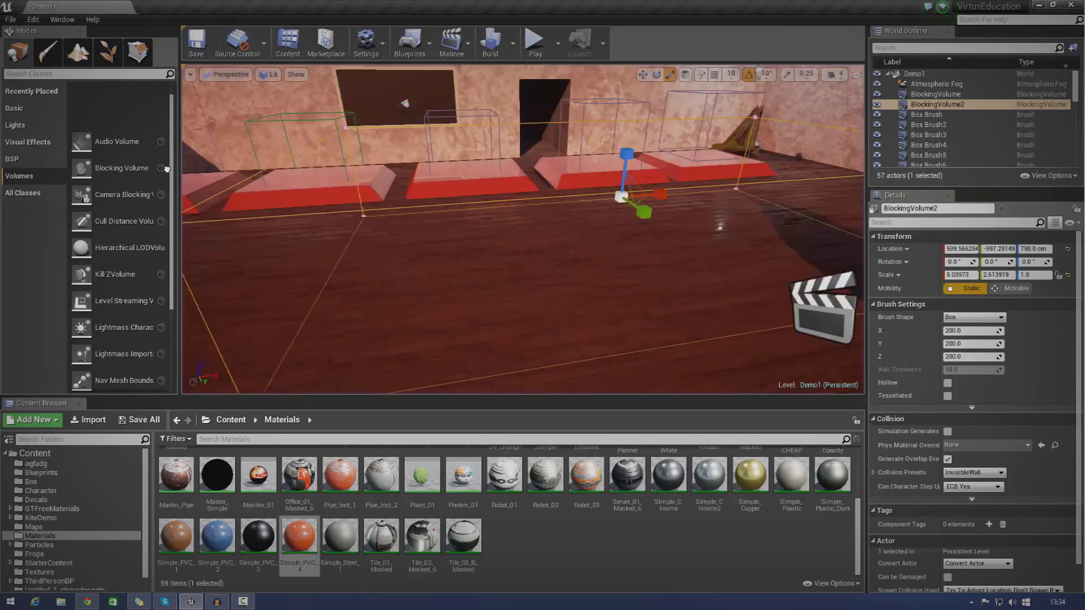
- Delete the enlarged blocking volume and place a Camera Blocking Volume on the floor in front of the red platforms
right_click_drag(523, 229, 582, 179)
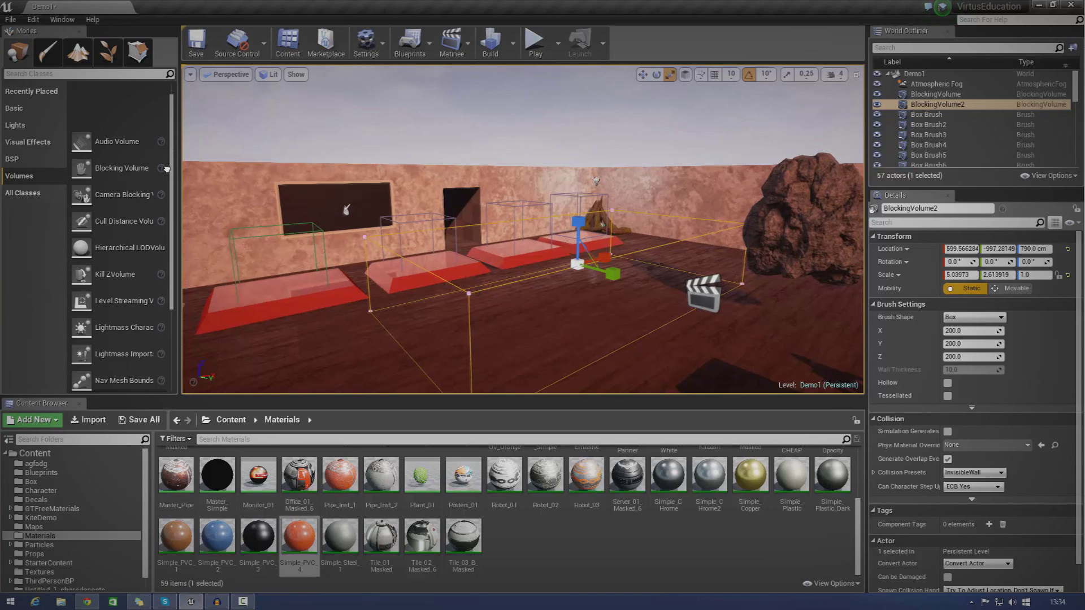
right_click_drag(361, 238, 376, 282)
key("Delete")
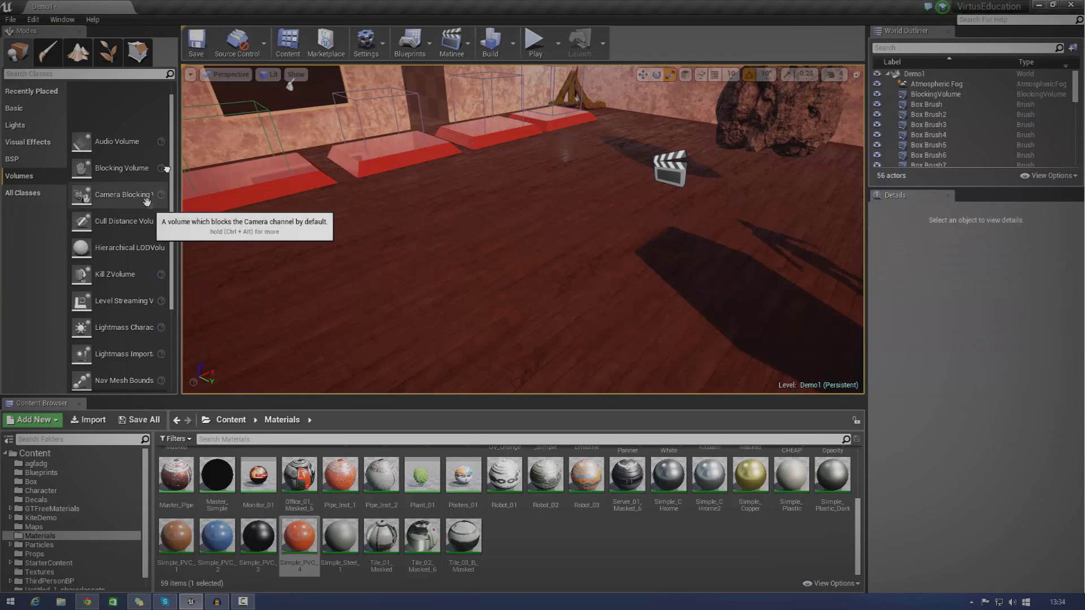
left_click_drag(144, 203, 518, 245)
left_click_drag(439, 199, 439, 200)
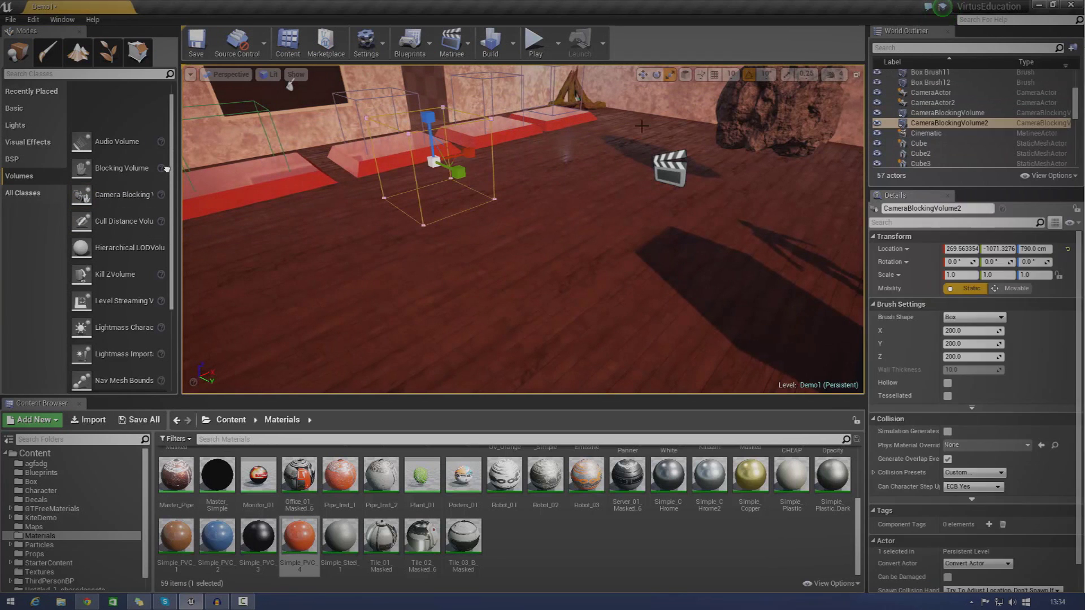
- Play the level, move the character and camera around the new camera blocking volume, and end the play session
left_click(535, 41)
key("w")
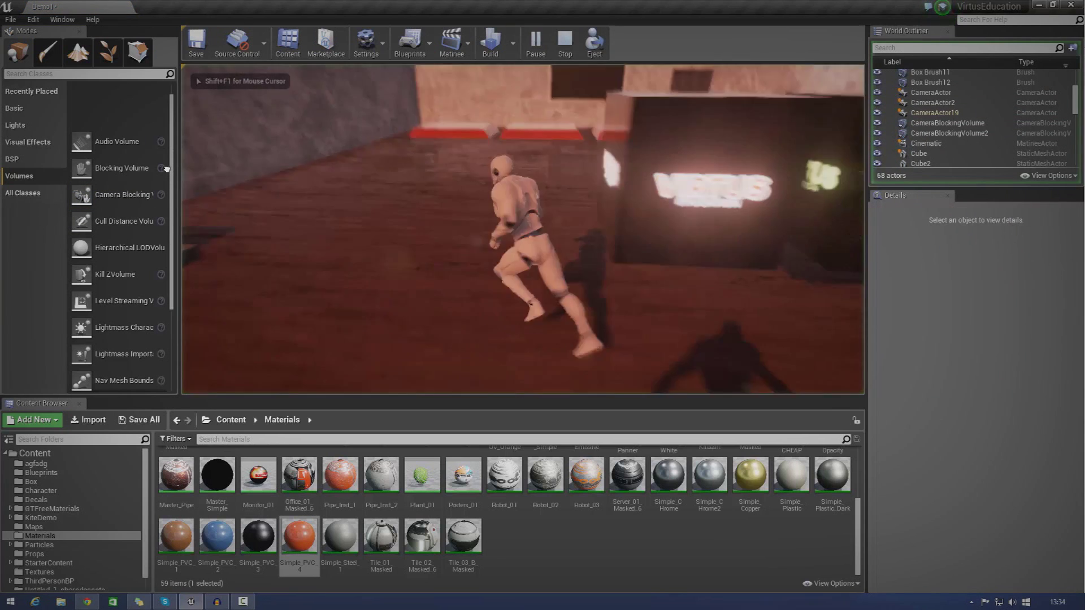
key("a")
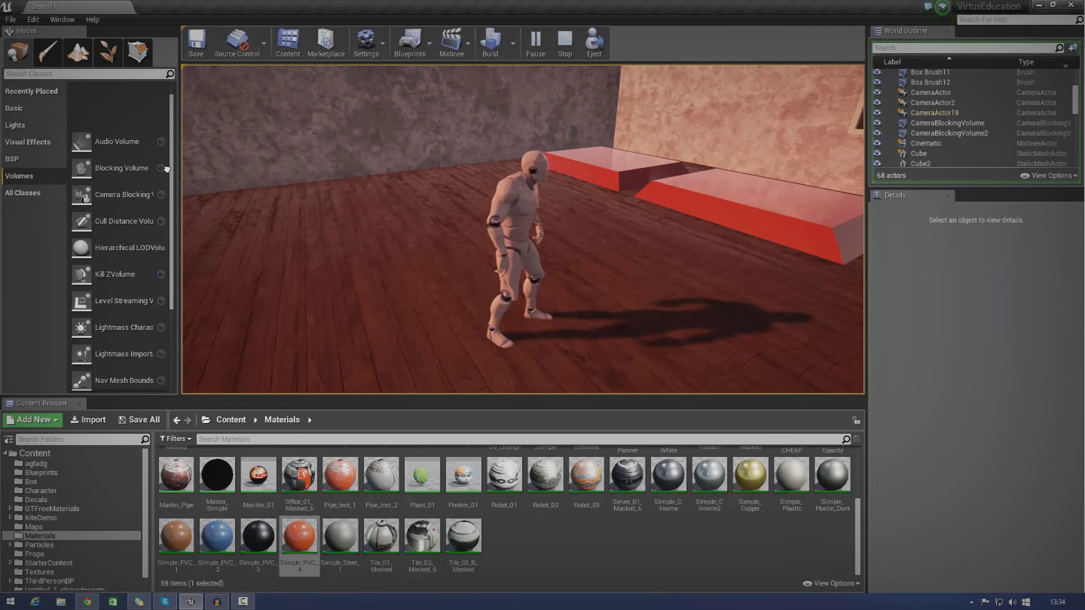
key("s")
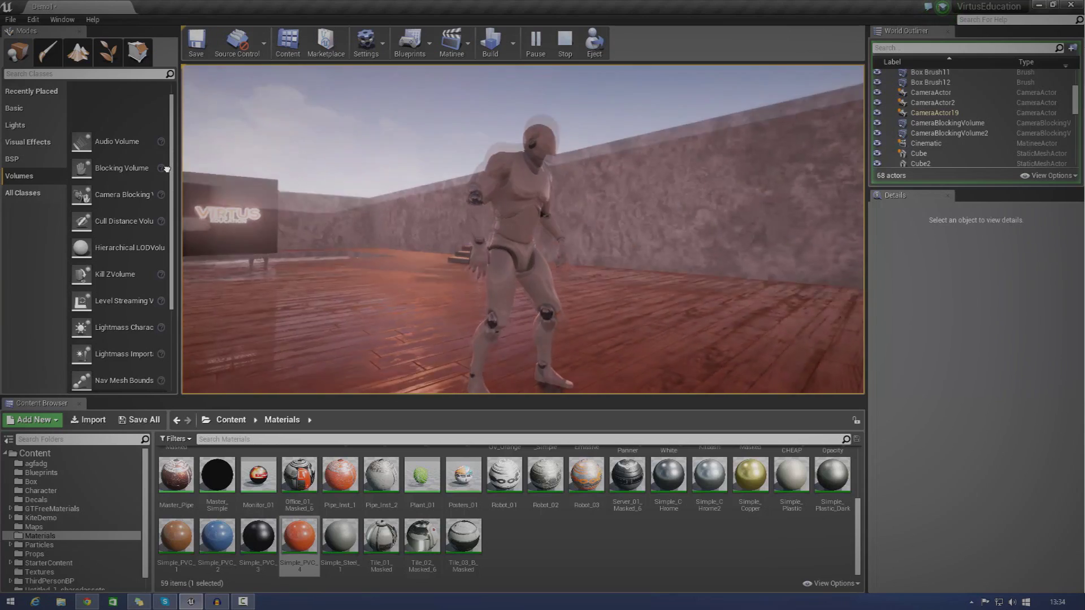
key("s")
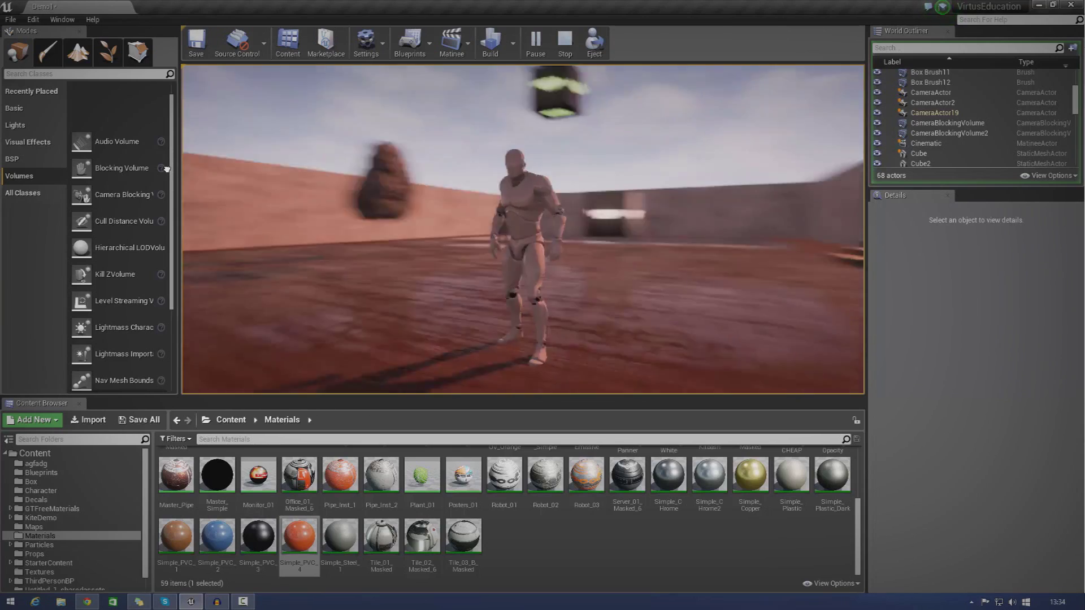
key("d")
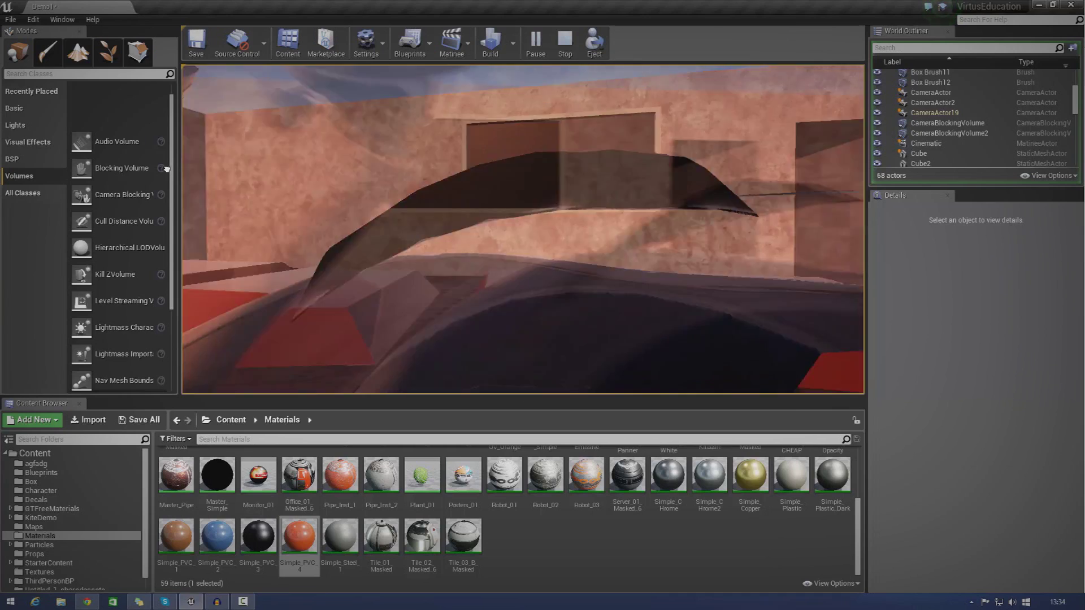
key("s")
key("d")
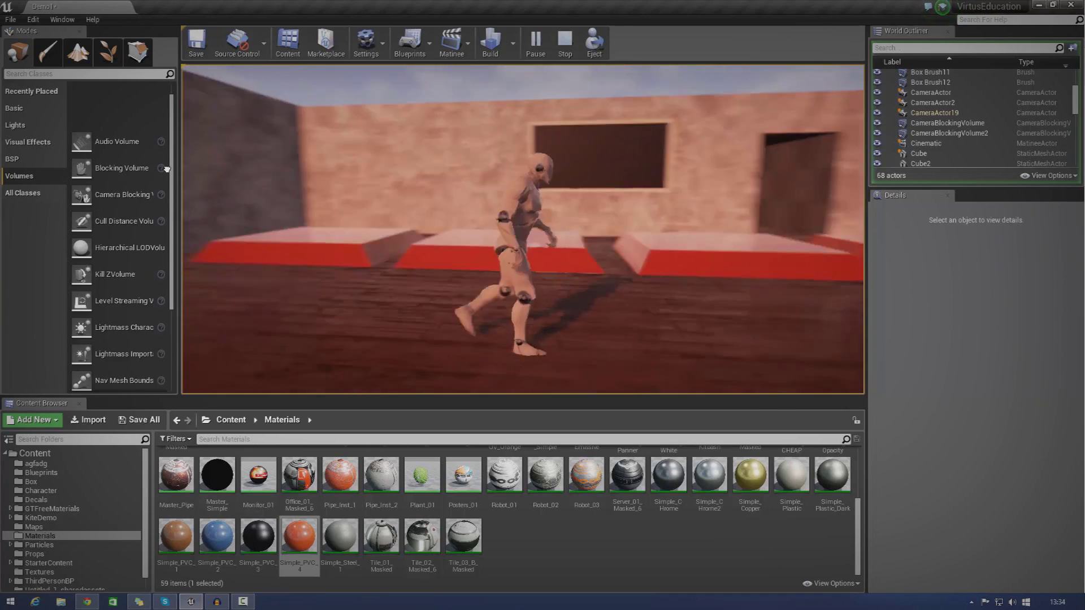
key("s")
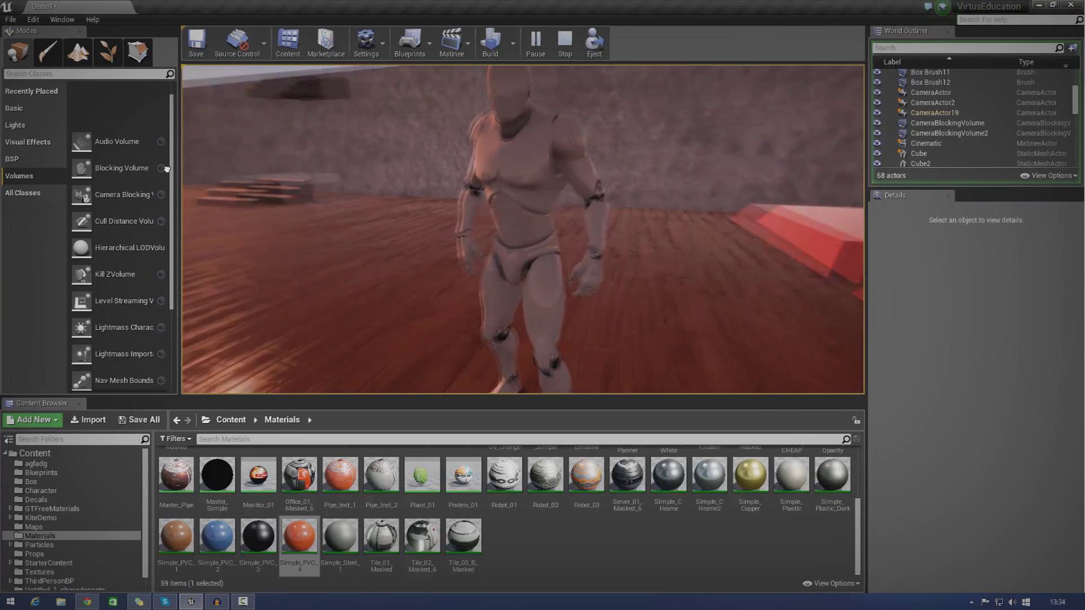
key("d")
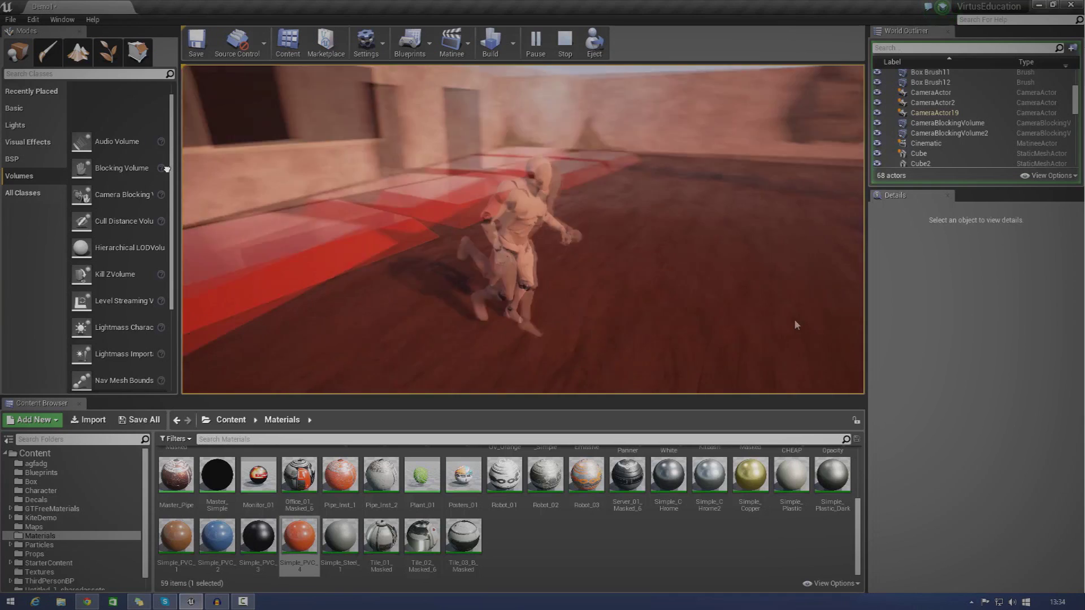
key("Escape")
right_click_drag(794, 325, 757, 389)
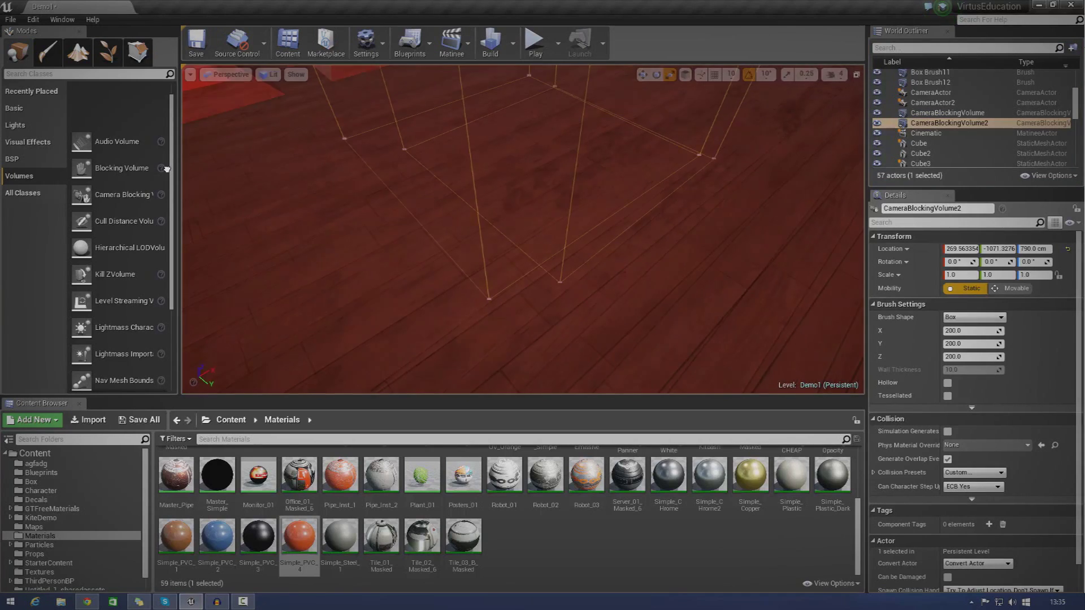
key("f")
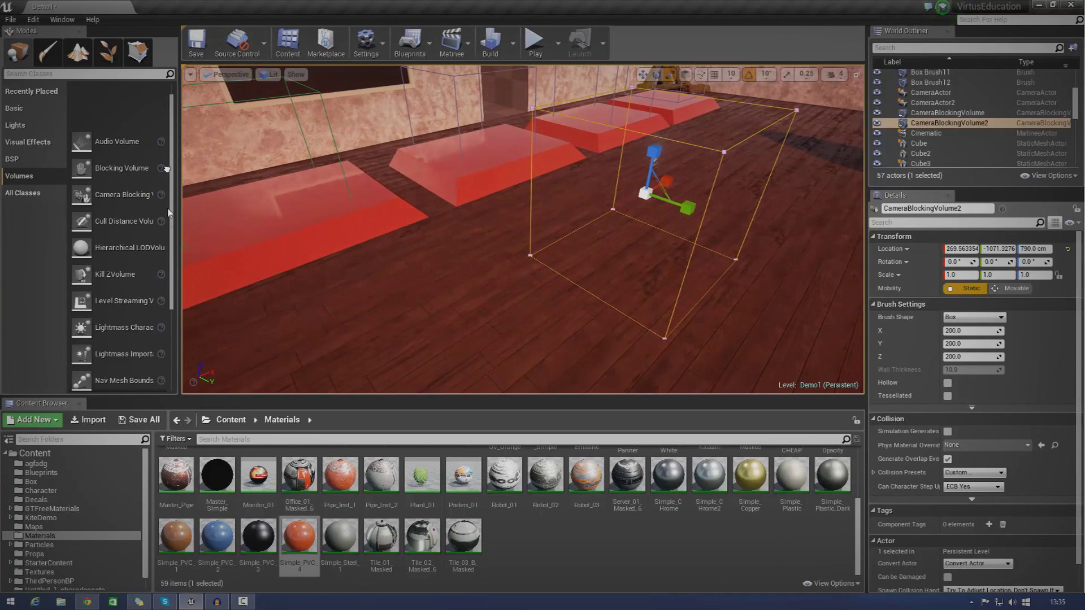
- Delete the camera blocking volume and place a Kill Z Volume on the floor in front of the red platforms
key("Delete")
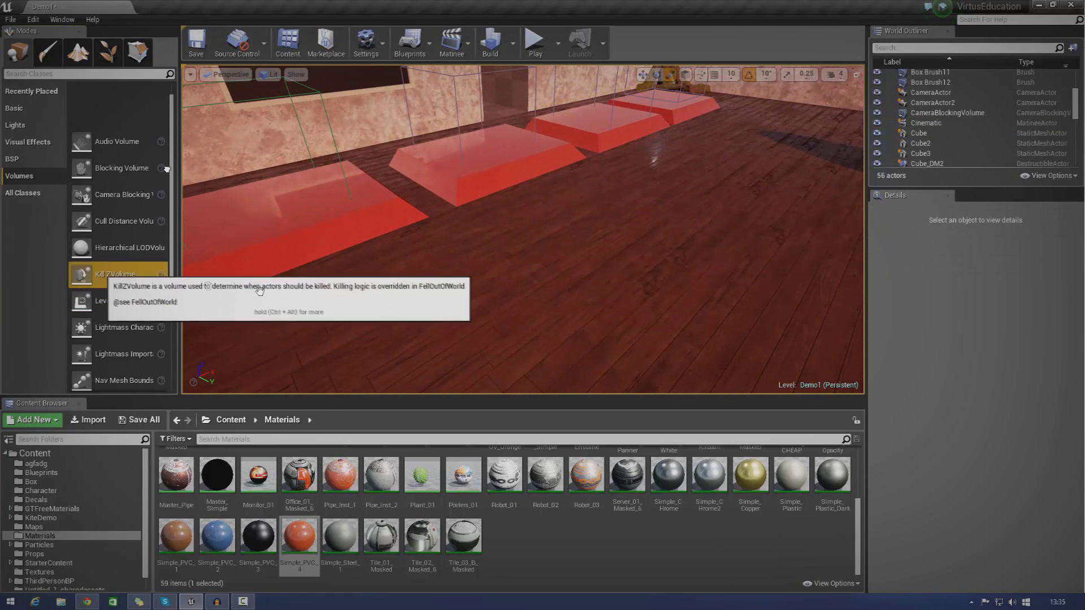
left_click_drag(259, 290, 579, 204)
- Play the level, run the character into the new Kill Z Volume, and end the play session
key("alt+p")
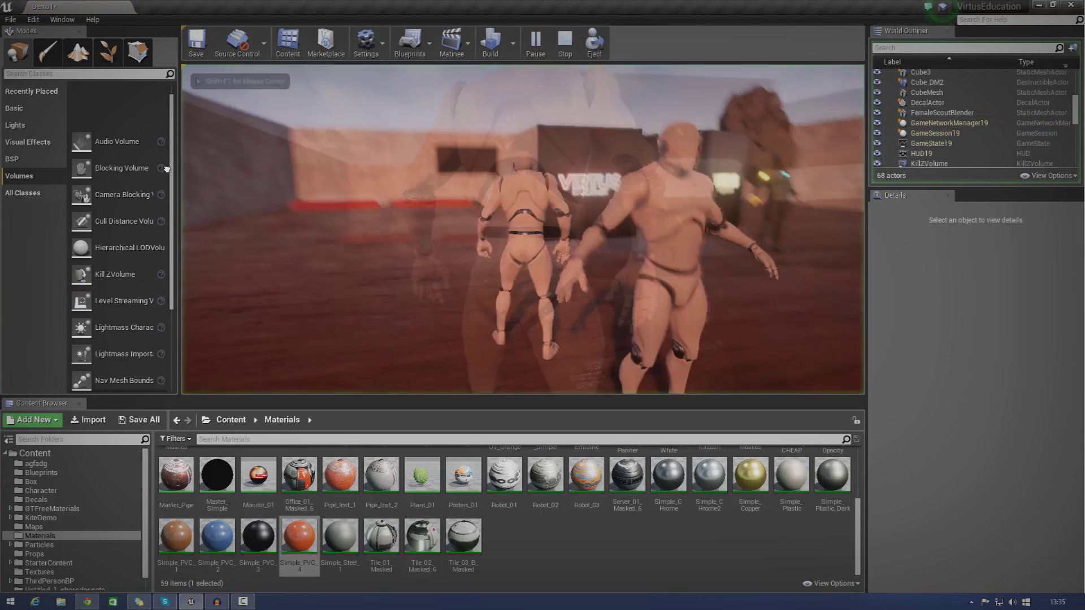
key("w")
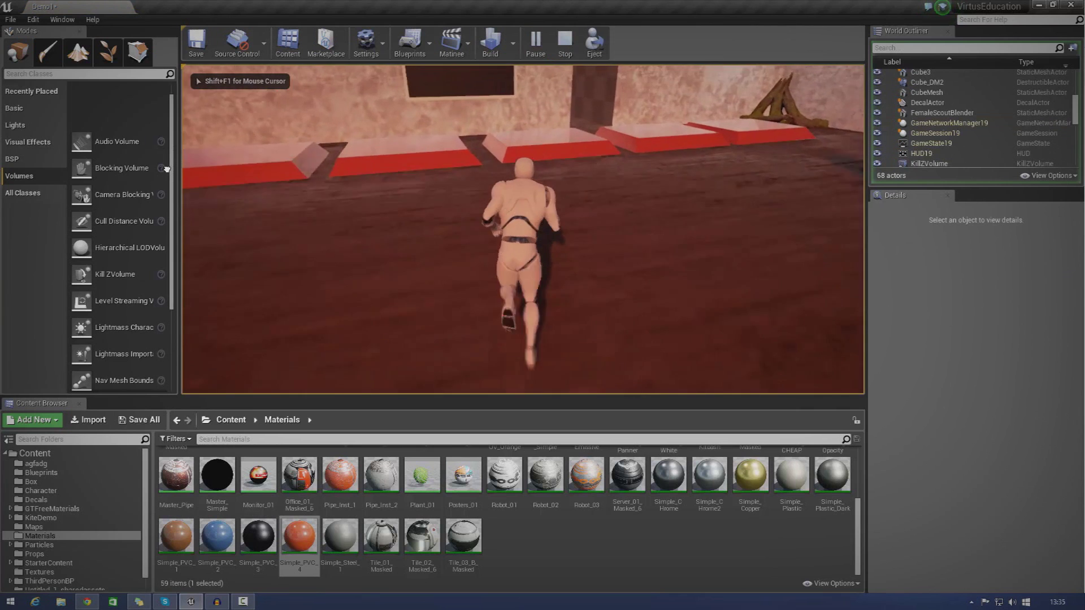
key("d")
key("a")
key("d")
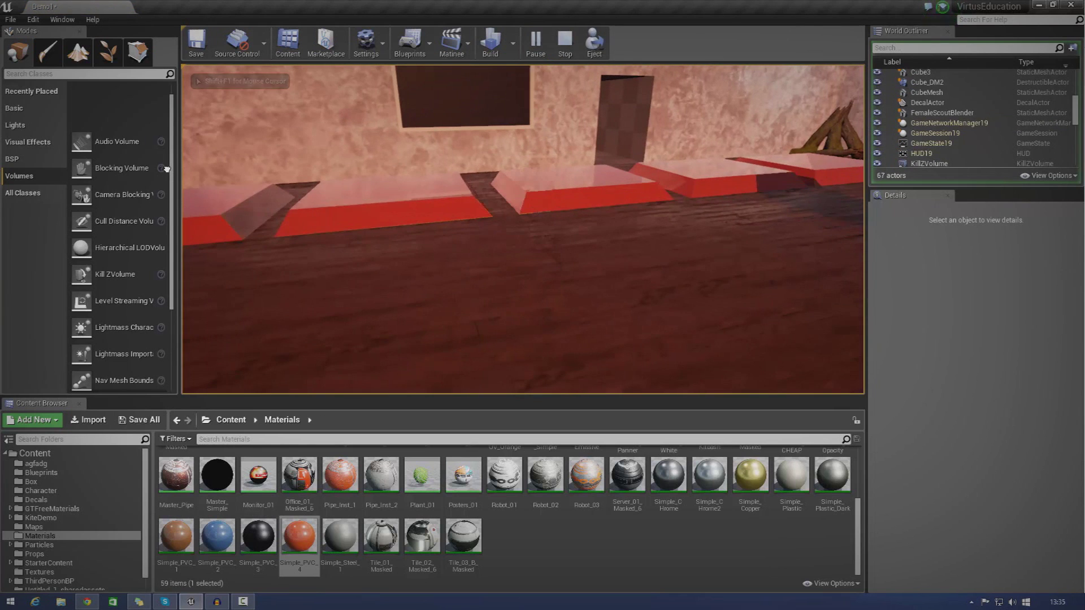
key("Escape")
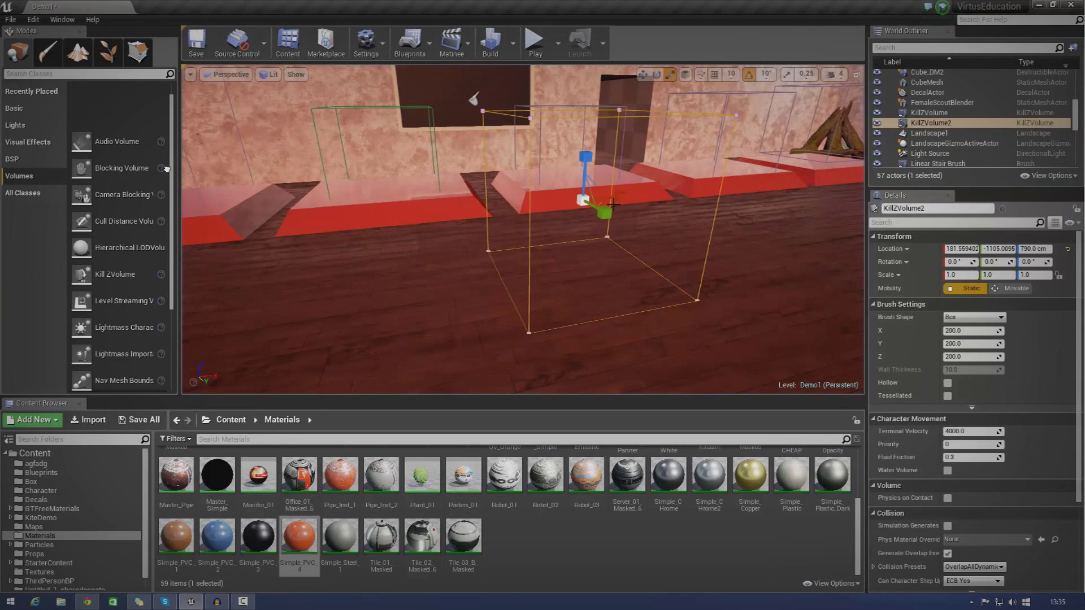
- Delete the new Kill Z Volume and place a Post Process Volume on the floor in front of the red platforms
right_click_drag(681, 170, 737, 144)
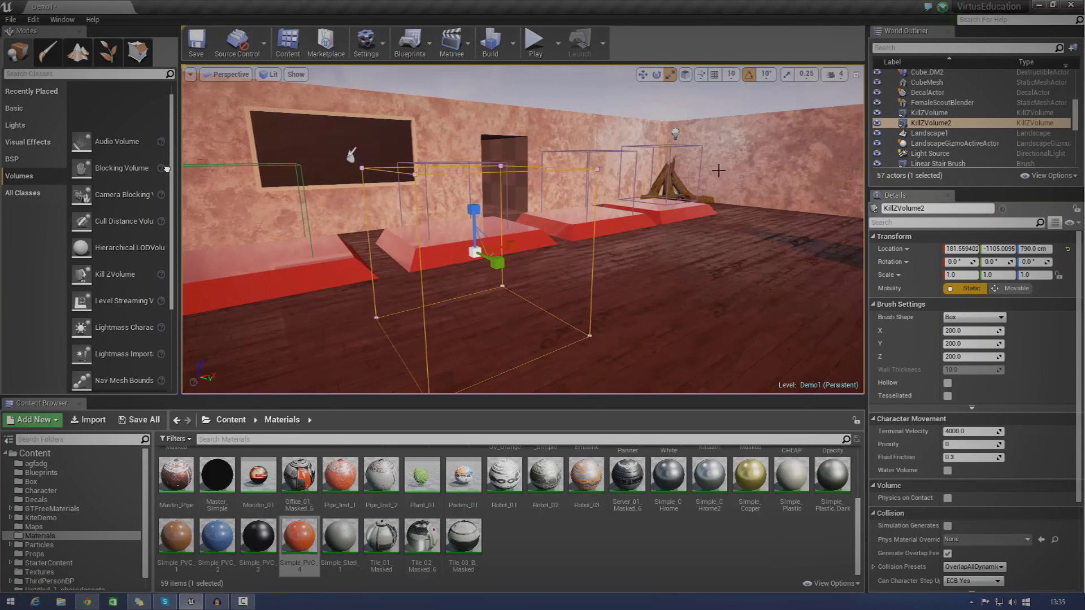
key("Delete")
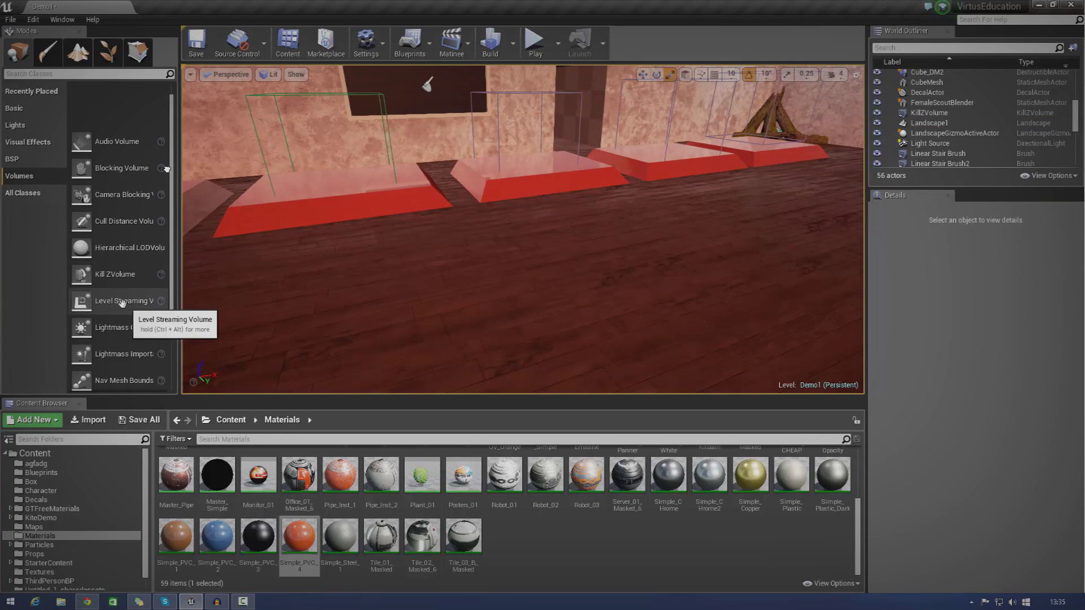
left_click_drag(171, 274, 600, 237)
right_click_drag(600, 236, 556, 232)
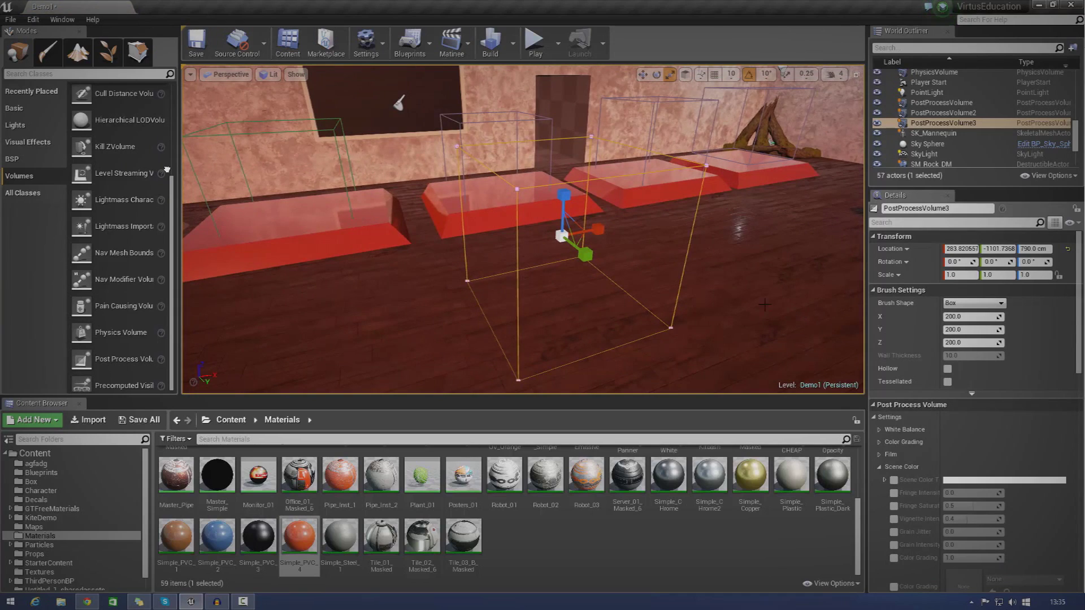
right_click_drag(557, 233, 856, 206)
right_click_drag(591, 283, 591, 282)
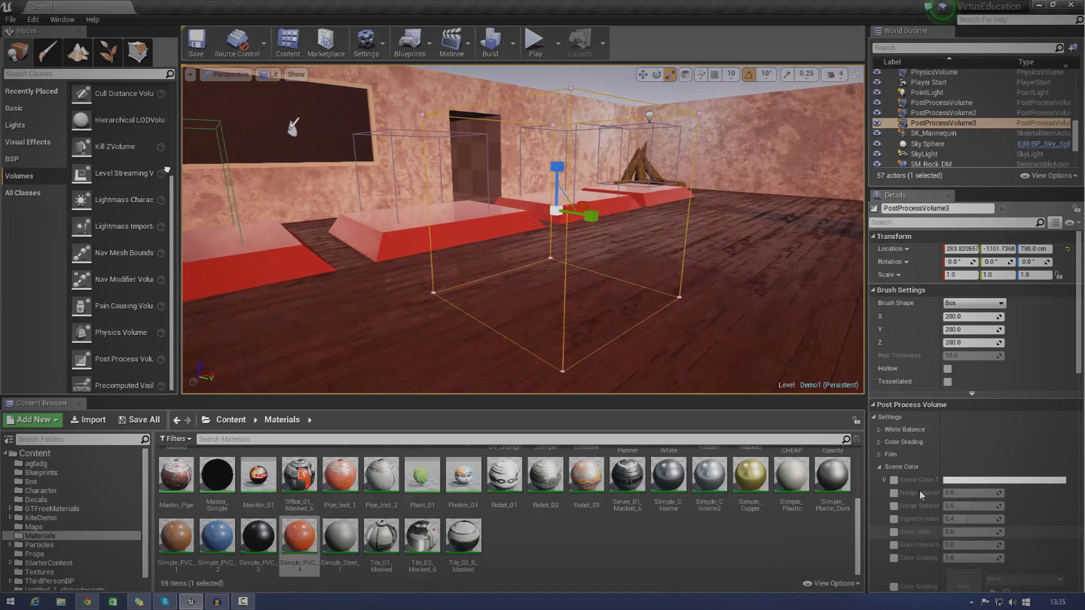
- Enable the post process volume's Scene Color Tint and set it to light green (R 0.47, G 1.0, B 0.521), viewed from inside the volume
left_click(880, 469)
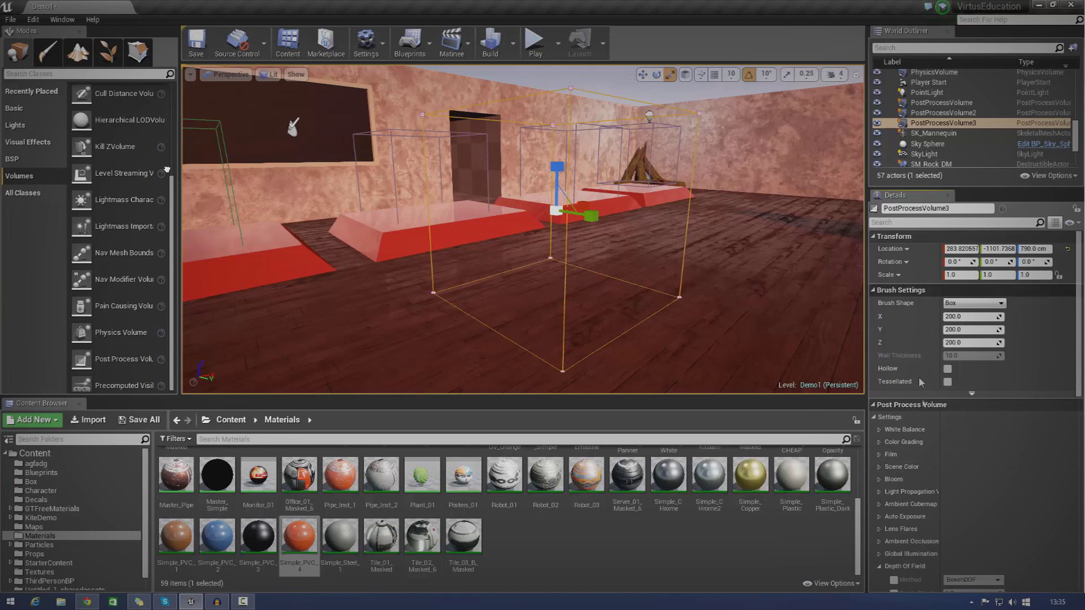
left_click(880, 469)
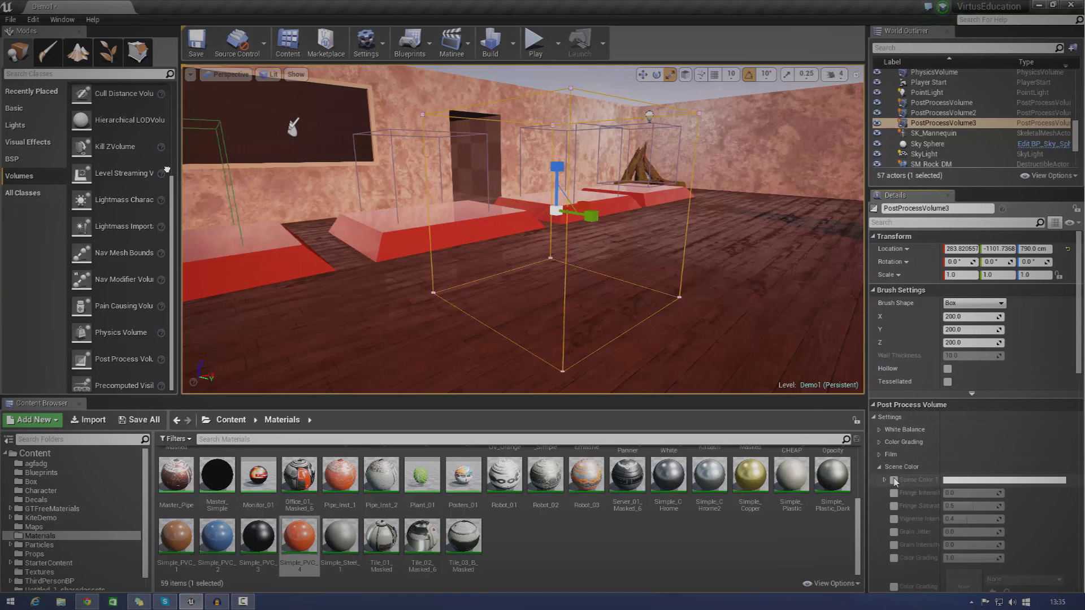
key("w")
right_click_drag(422, 185, 458, 194)
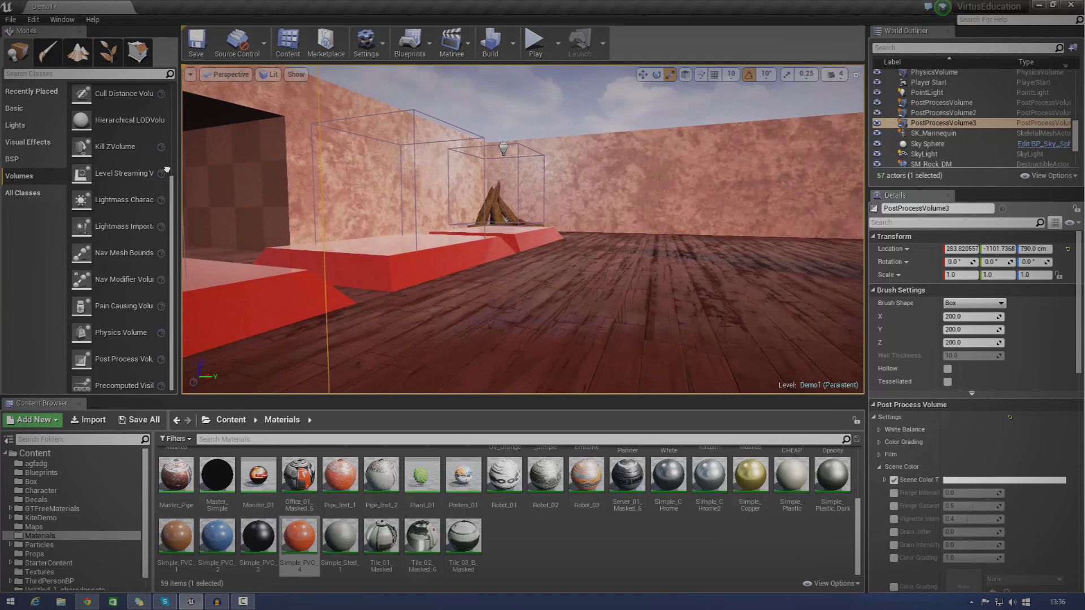
left_click(951, 481)
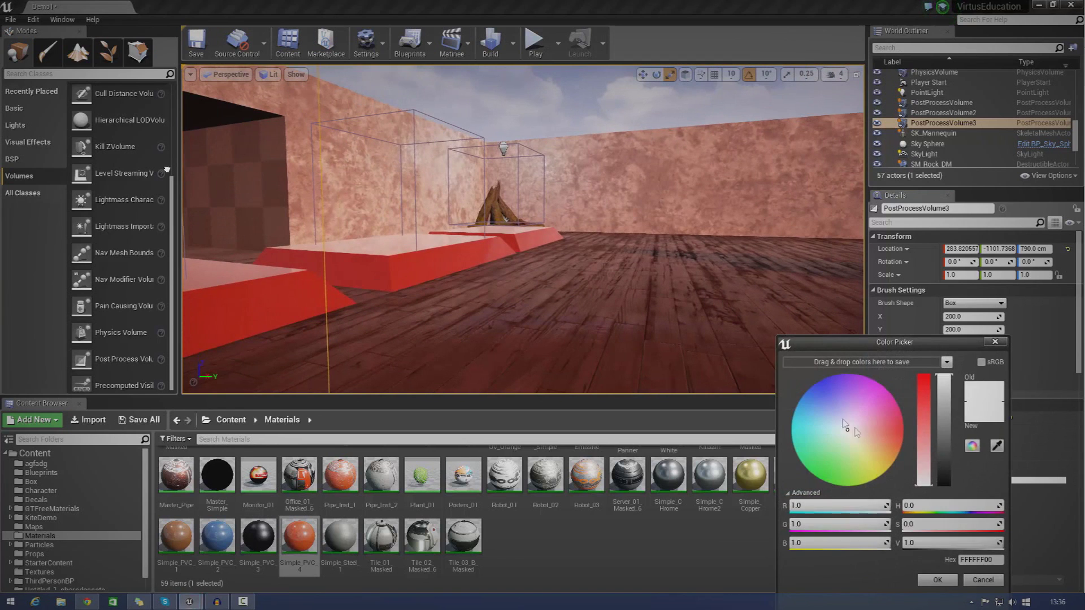
left_click_drag(842, 427, 840, 458)
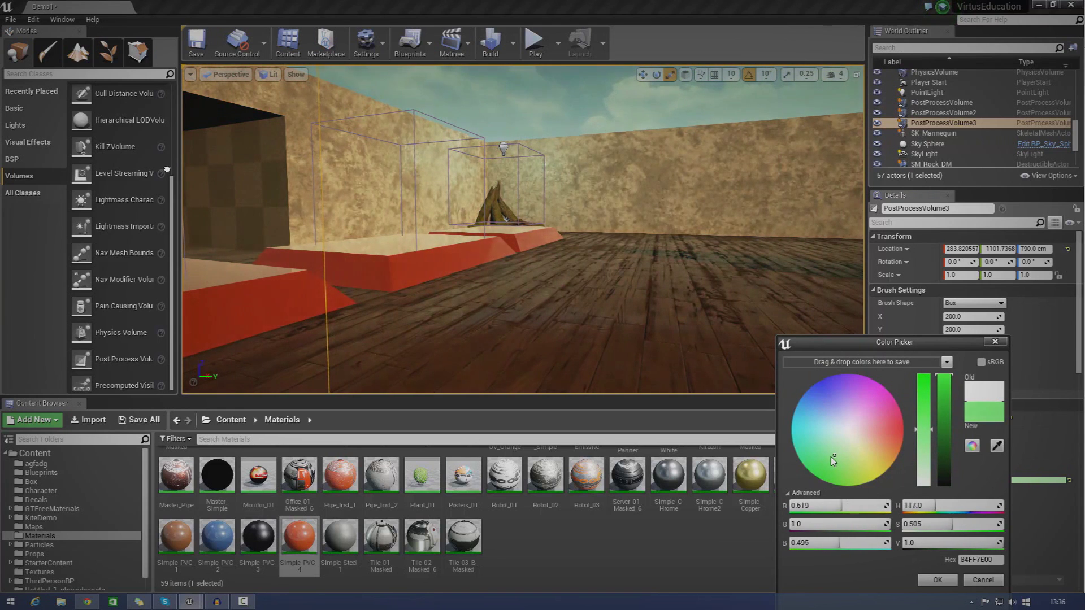
mouse_move(834, 462)
left_mouse_down()
mouse_move(845, 460)
mouse_move(831, 458)
left_mouse_up()
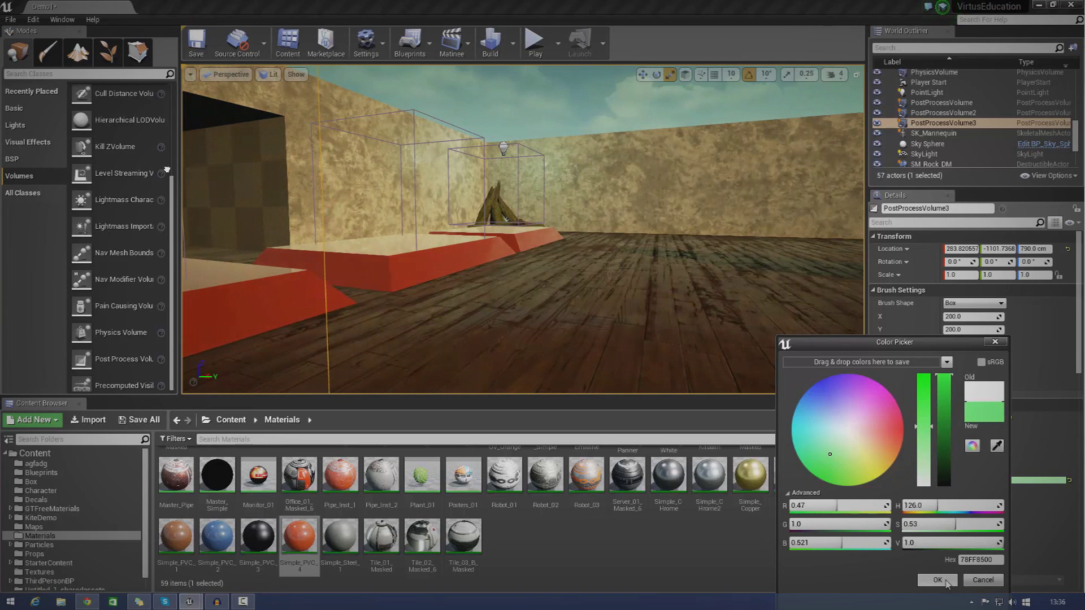
left_click(945, 581)
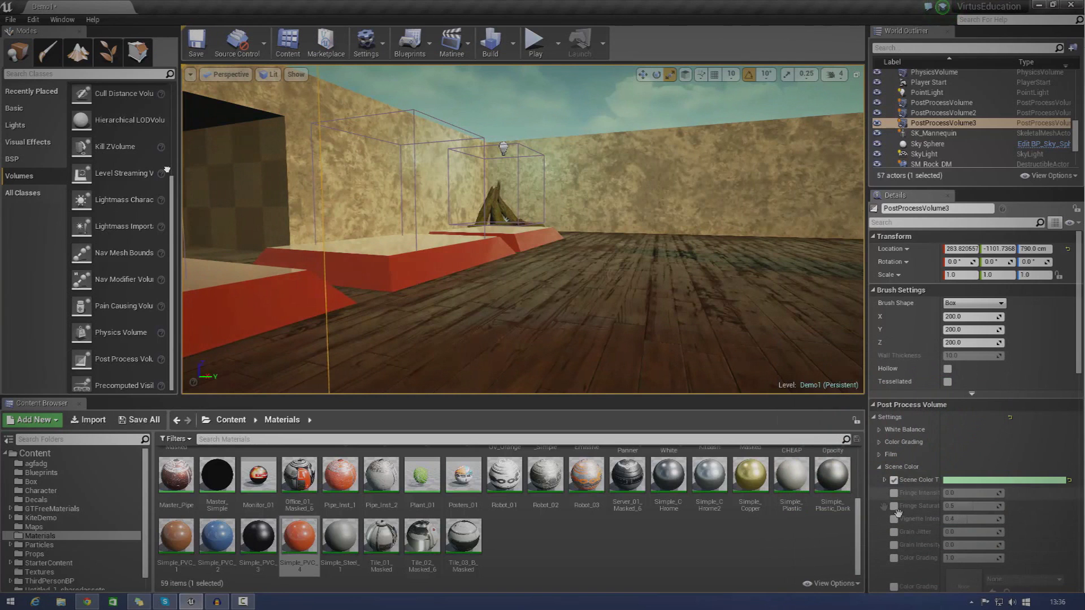
- Enable the post process volume's Fringe Intensity and set it to about 4.82
left_click(893, 492)
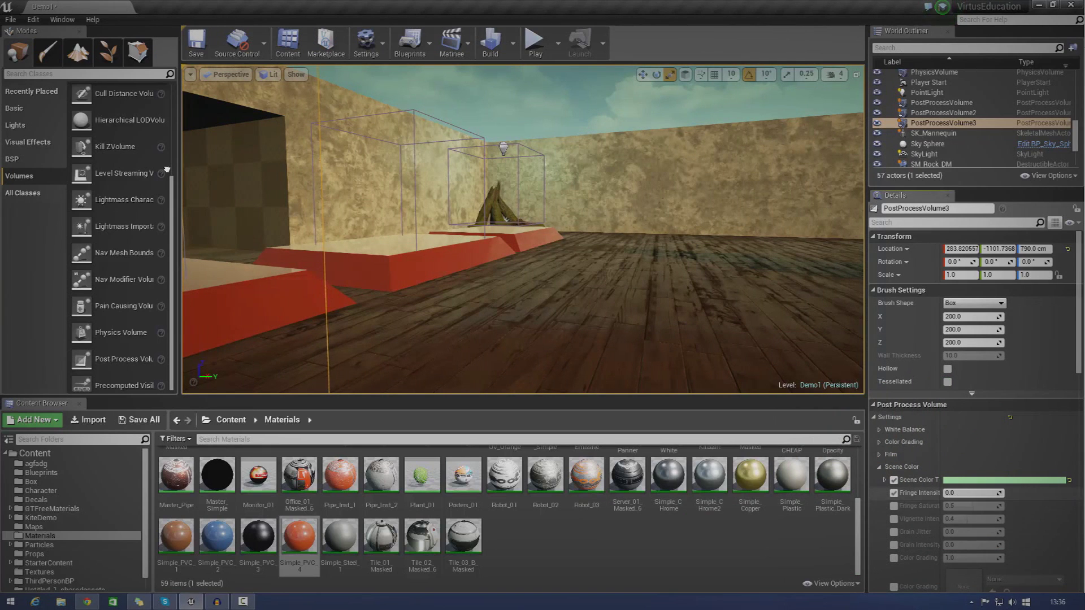
left_click_drag(964, 493, 1016, 493)
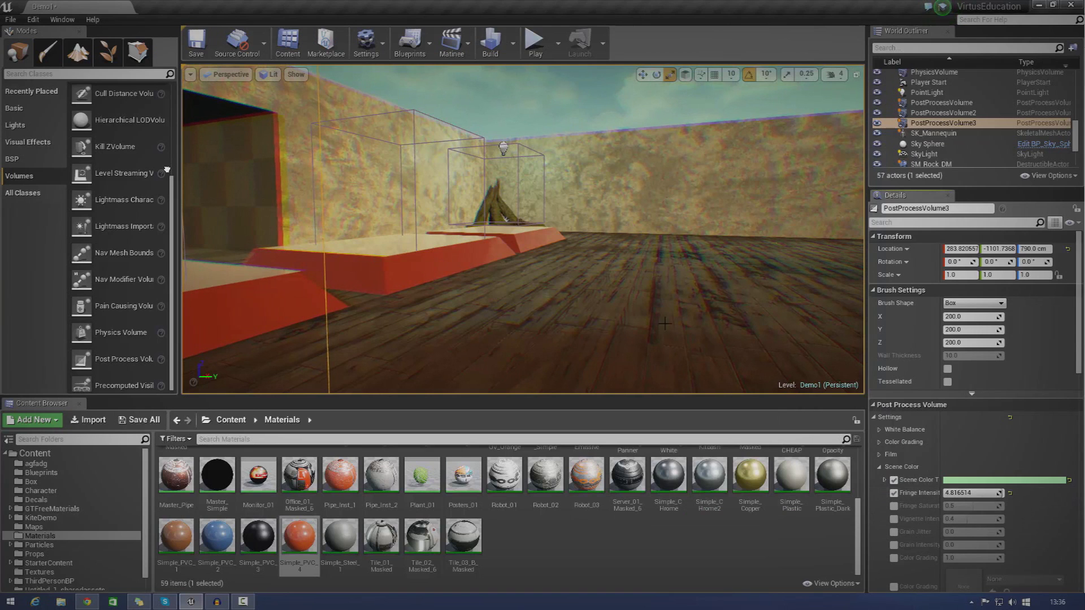
- Enable the White Balance settings of the post process volume and set Temp to 15000 and Tint to about 0.98
scroll(1082, 335, "down", 5)
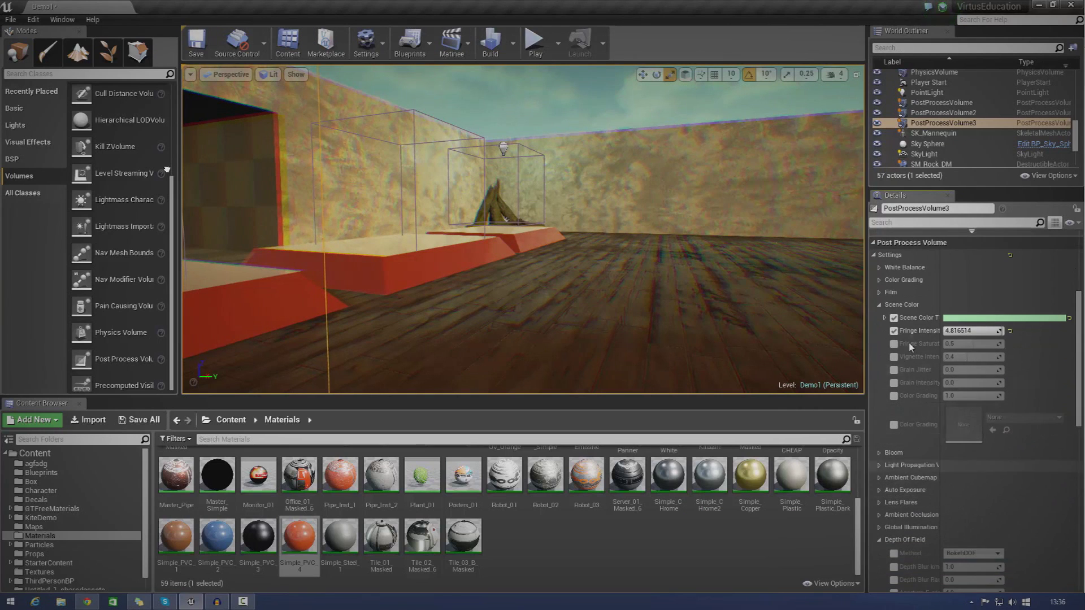
left_click(879, 292)
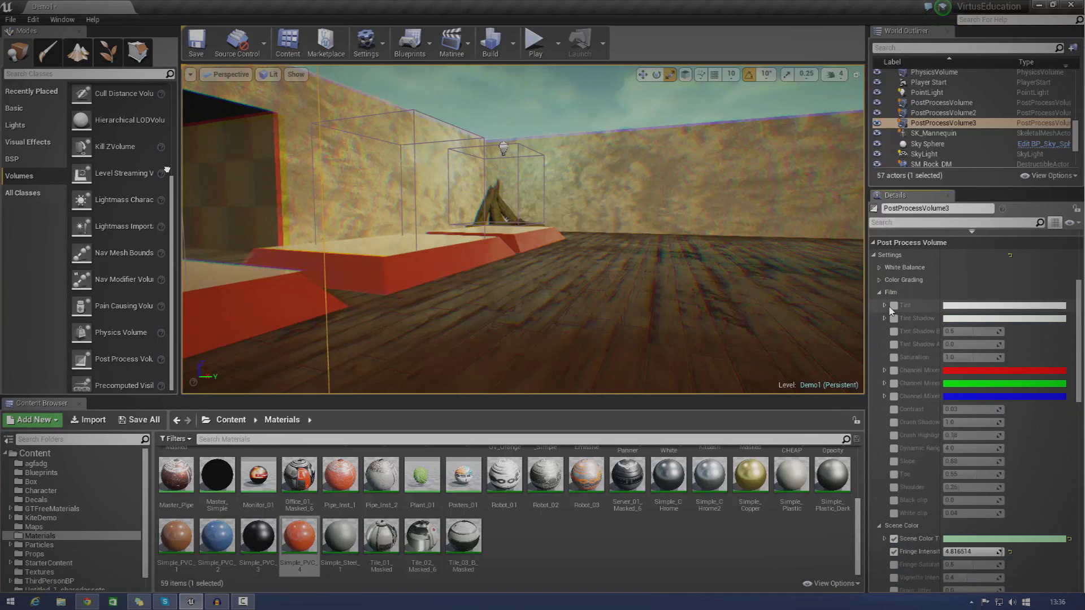
left_click(882, 293)
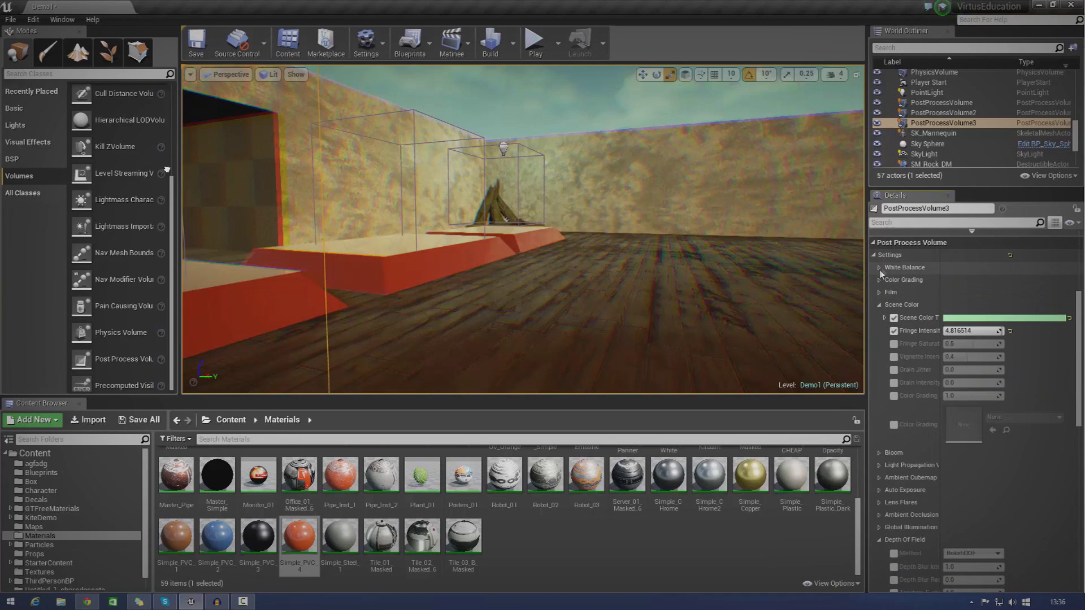
left_click(880, 267)
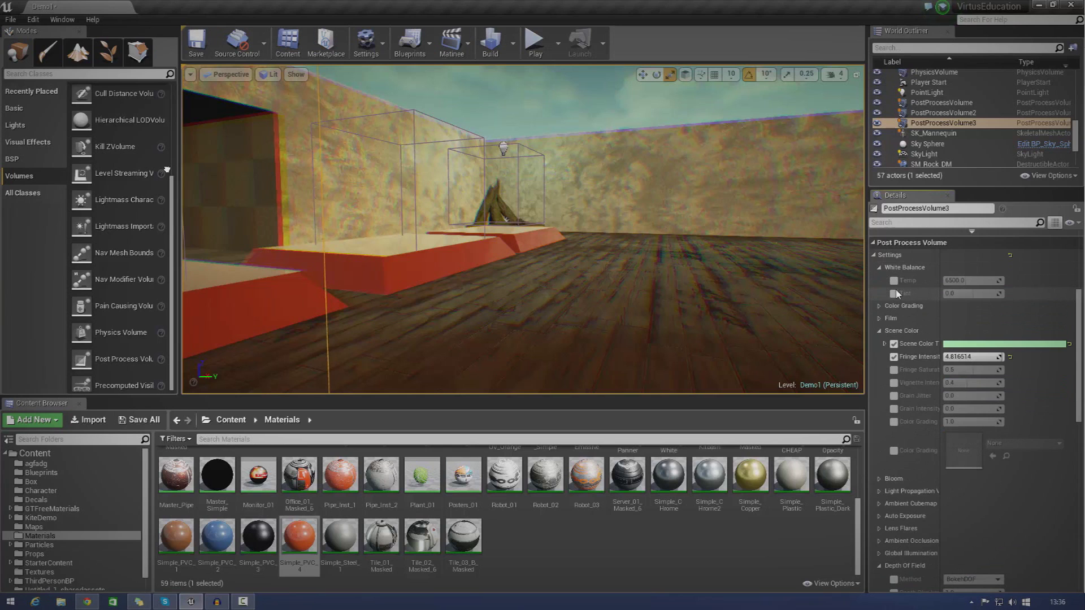
left_click(893, 294)
left_click(893, 281)
left_click_drag(966, 281, 1011, 281)
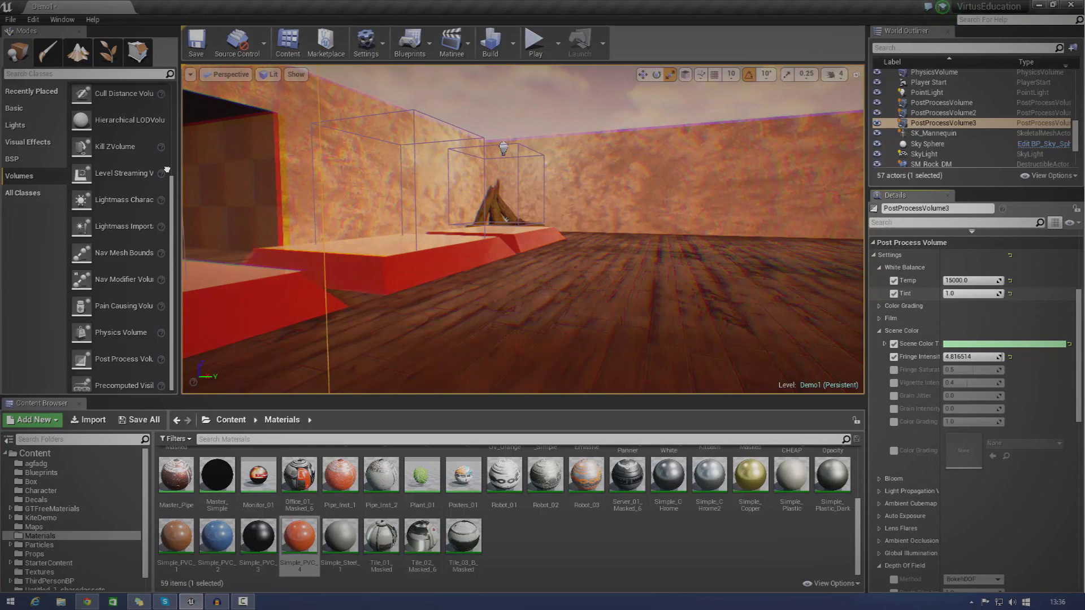
left_click_drag(966, 294, 1011, 293)
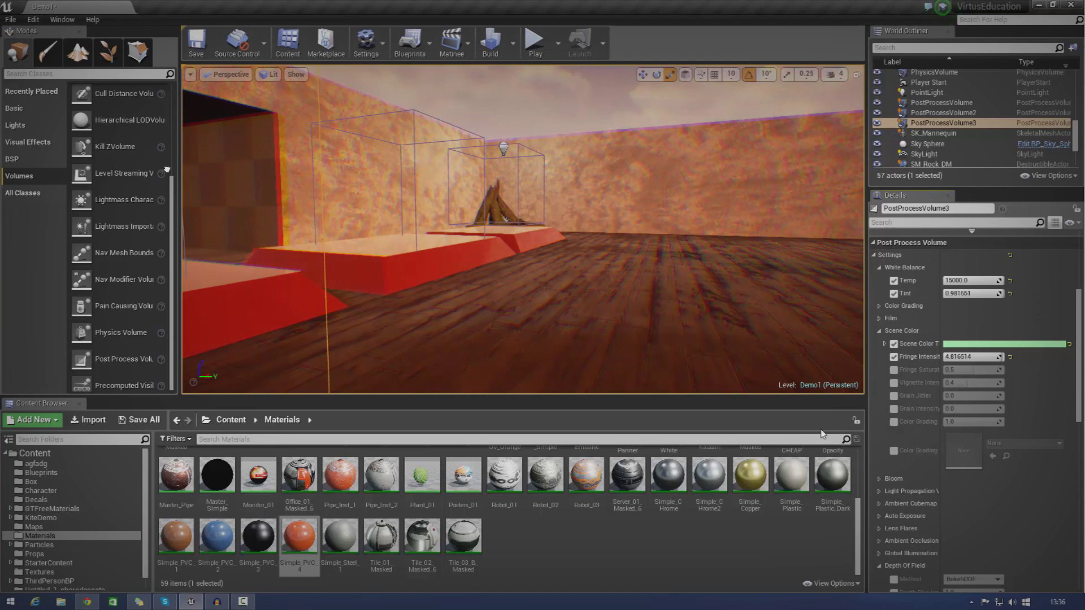
- Fly the view out of the post process volume and back towards it to compare the scene with and without the effect
key("s")
right_click_drag(752, 321, 562, 337)
key("a")
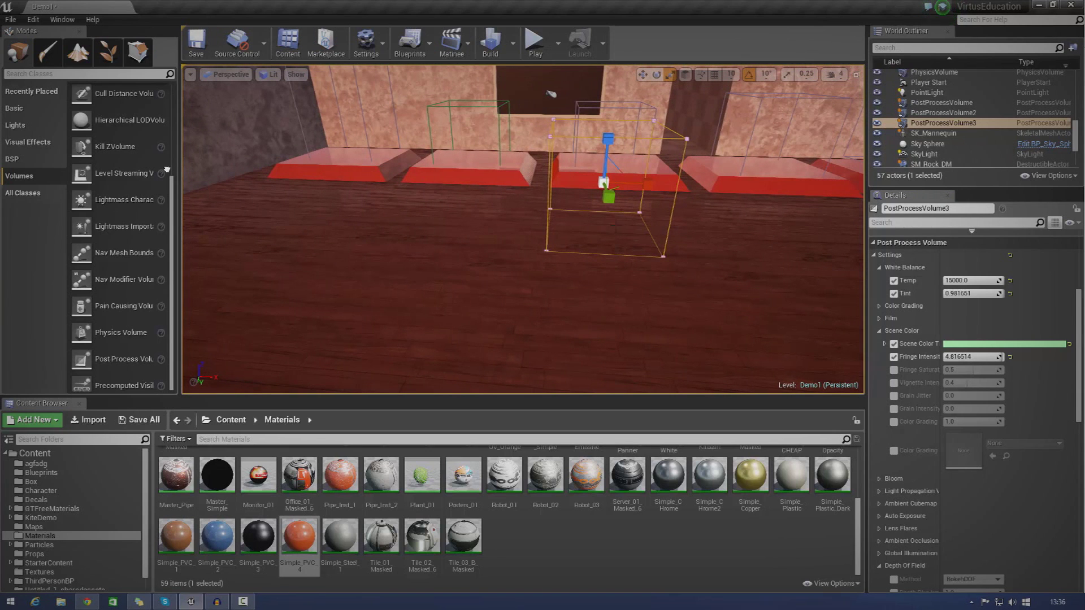
mouse_move(721, 198)
right_mouse_down()
mouse_move(749, 172)
mouse_move(752, 147)
mouse_move(721, 198)
right_mouse_up()
key("w")
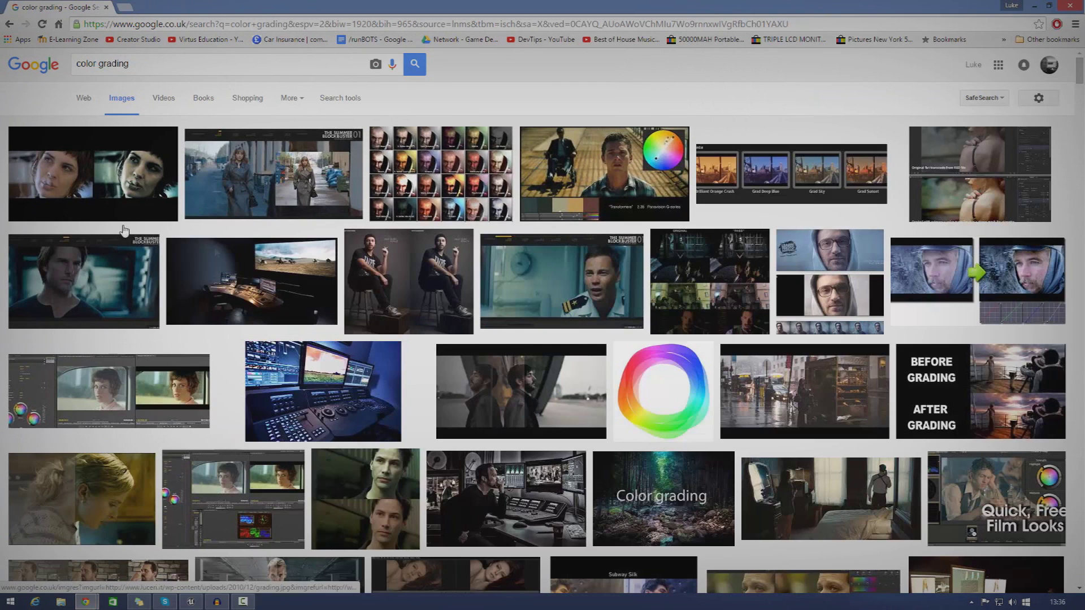
- In the web browser, view the Summer Blockbuster and Tints images in the color grading image results, and close the browser window
left_click(333, 203)
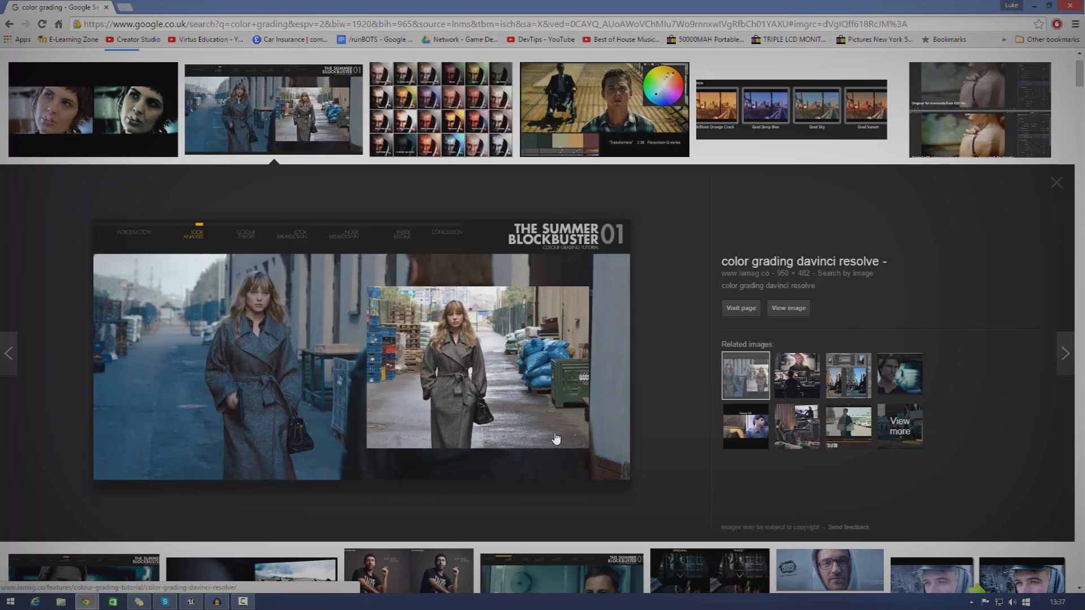
left_click(768, 120)
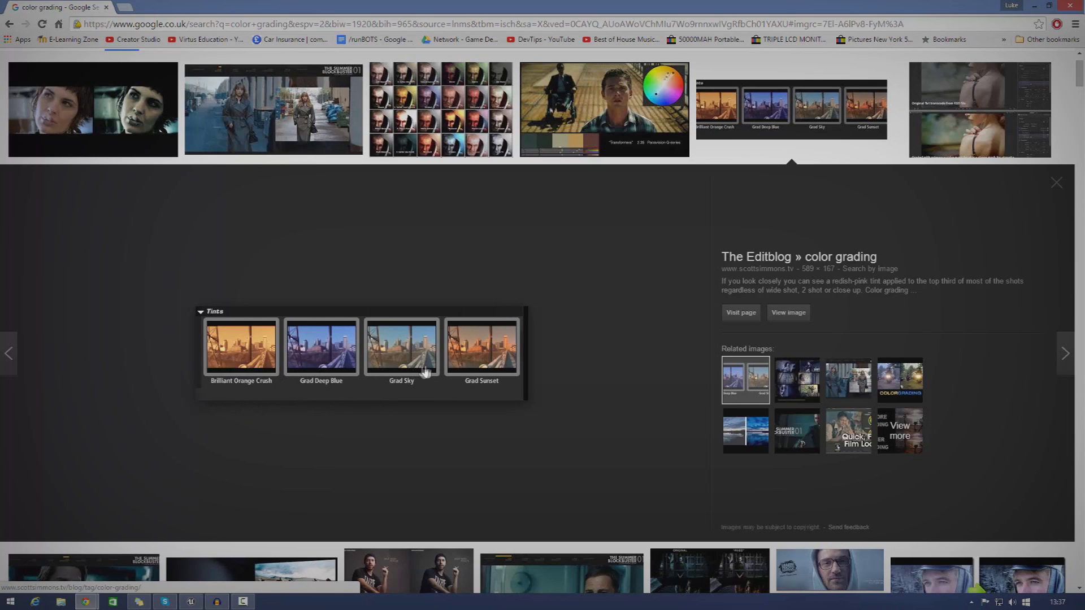
left_click_drag(897, 4, 737, 144)
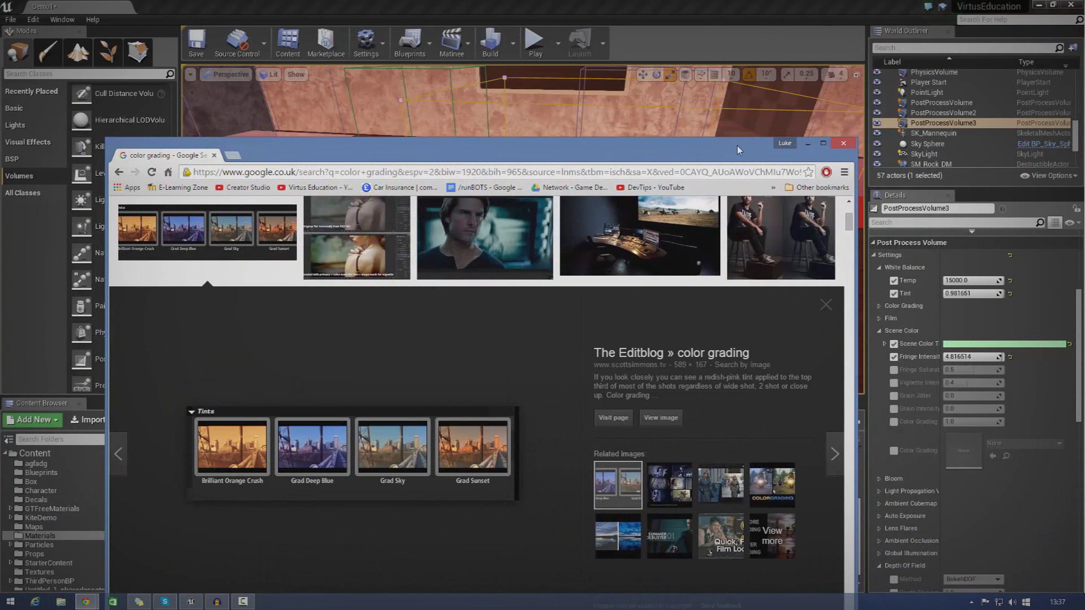
left_click(841, 146)
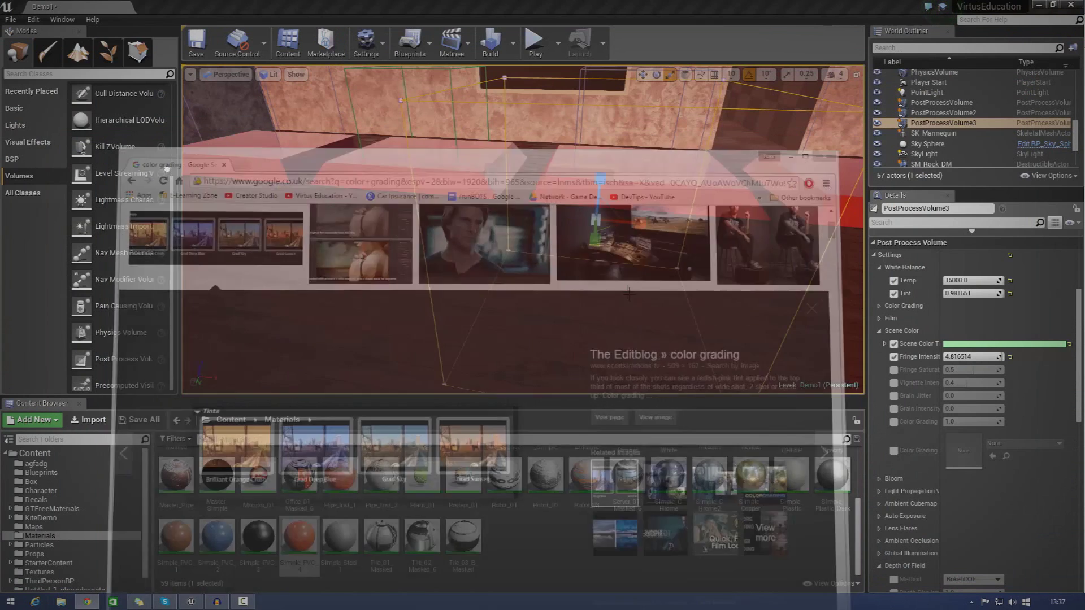
- Open the Blocking Volume's online documentation and skim the Volumes User Guide, including Creating Volumes and Volume Types, before returning to its start
right_click_drag(678, 198, 721, 226)
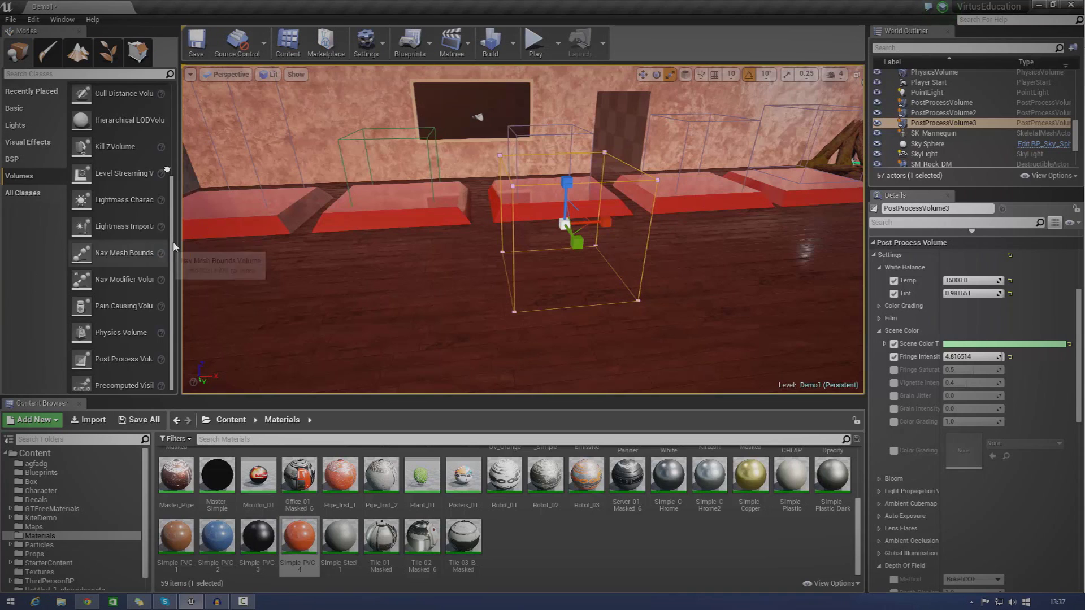
scroll(118, 260, "up", 3)
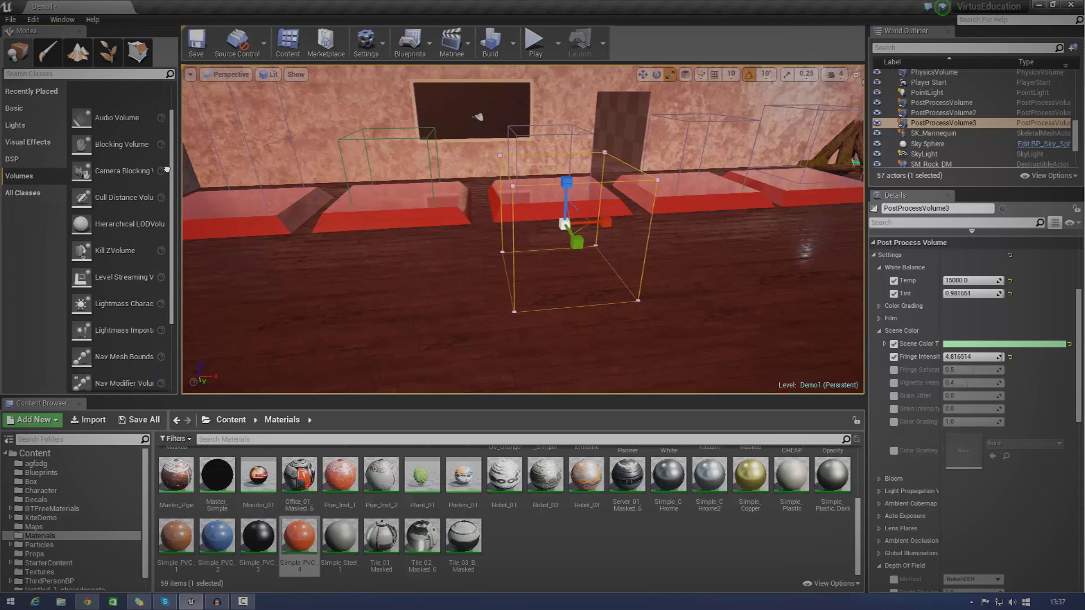
left_click(166, 169)
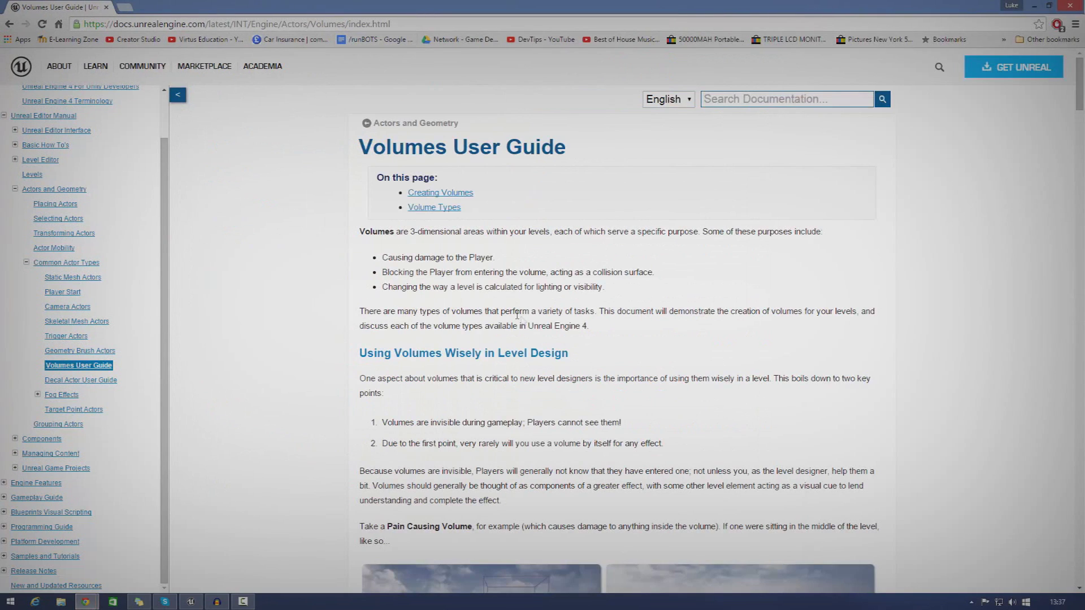
scroll(559, 347, "down", 1)
scroll(574, 350, "down", 15)
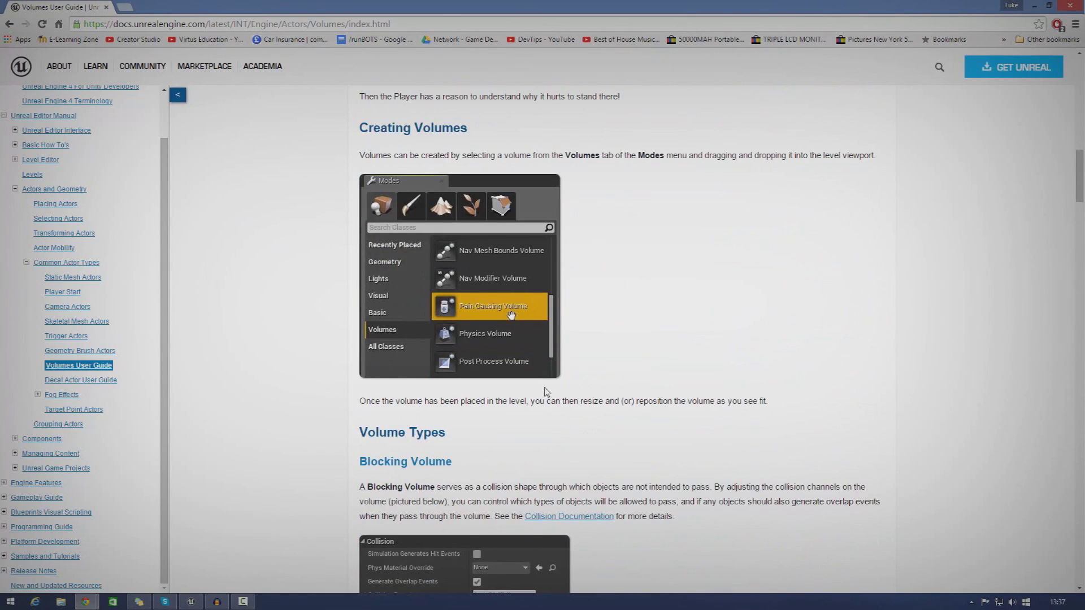
scroll(547, 391, "down", 3)
left_click_drag(1077, 222, 1062, 69)
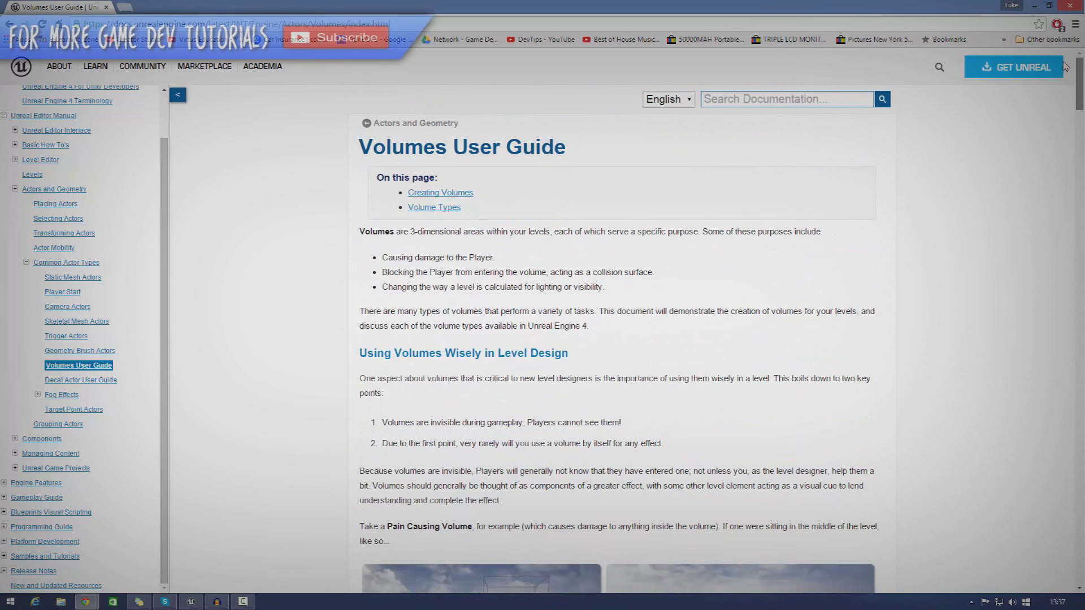